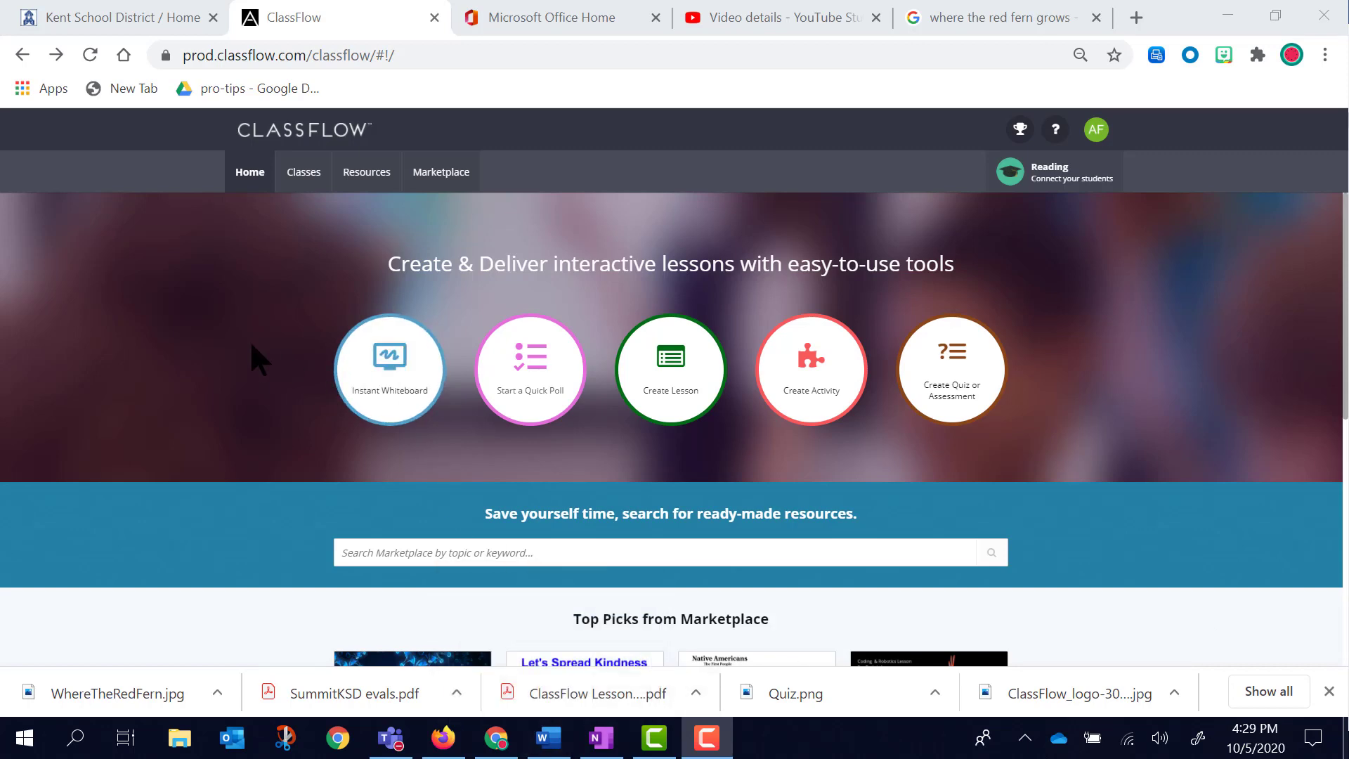
Step: Open the classes area and look through the posts in My Feed across all classes
click(298, 182)
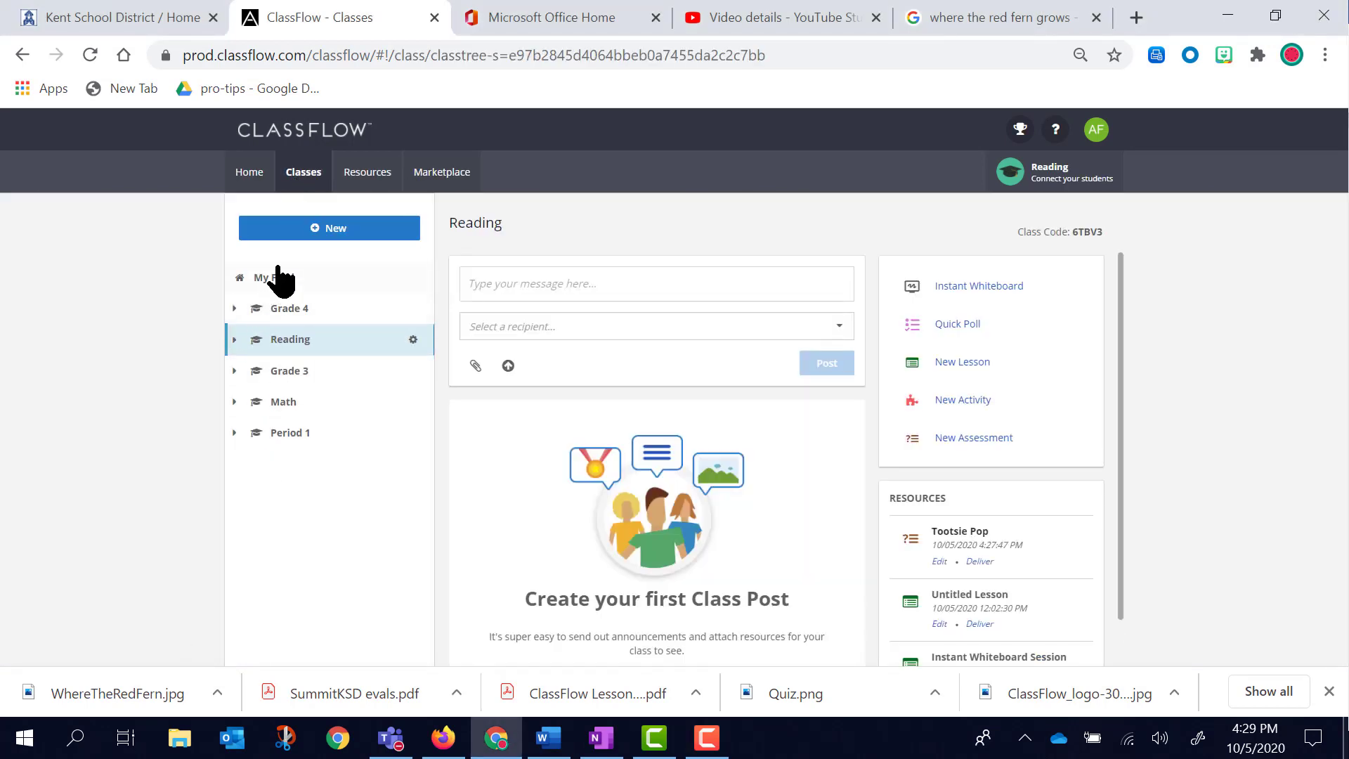
click(280, 278)
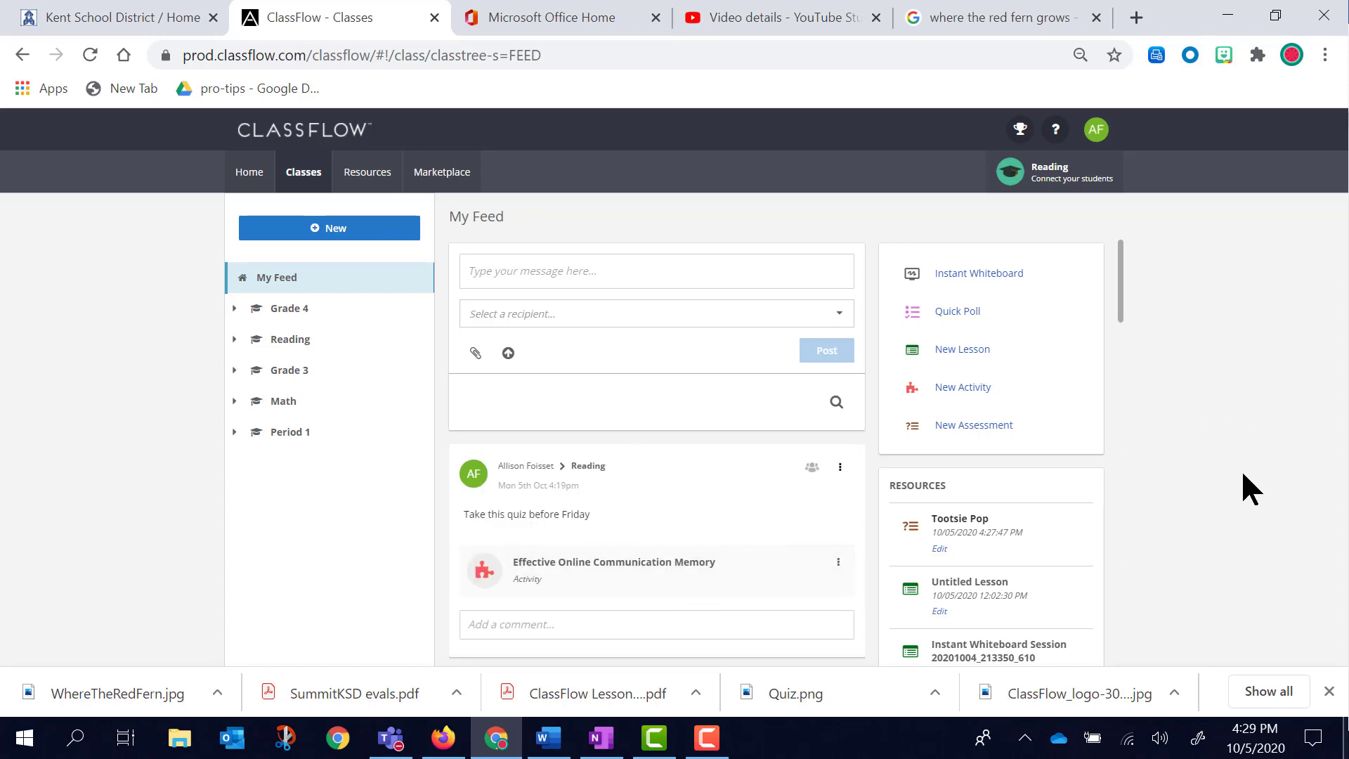
scroll(673, 461, down, 4)
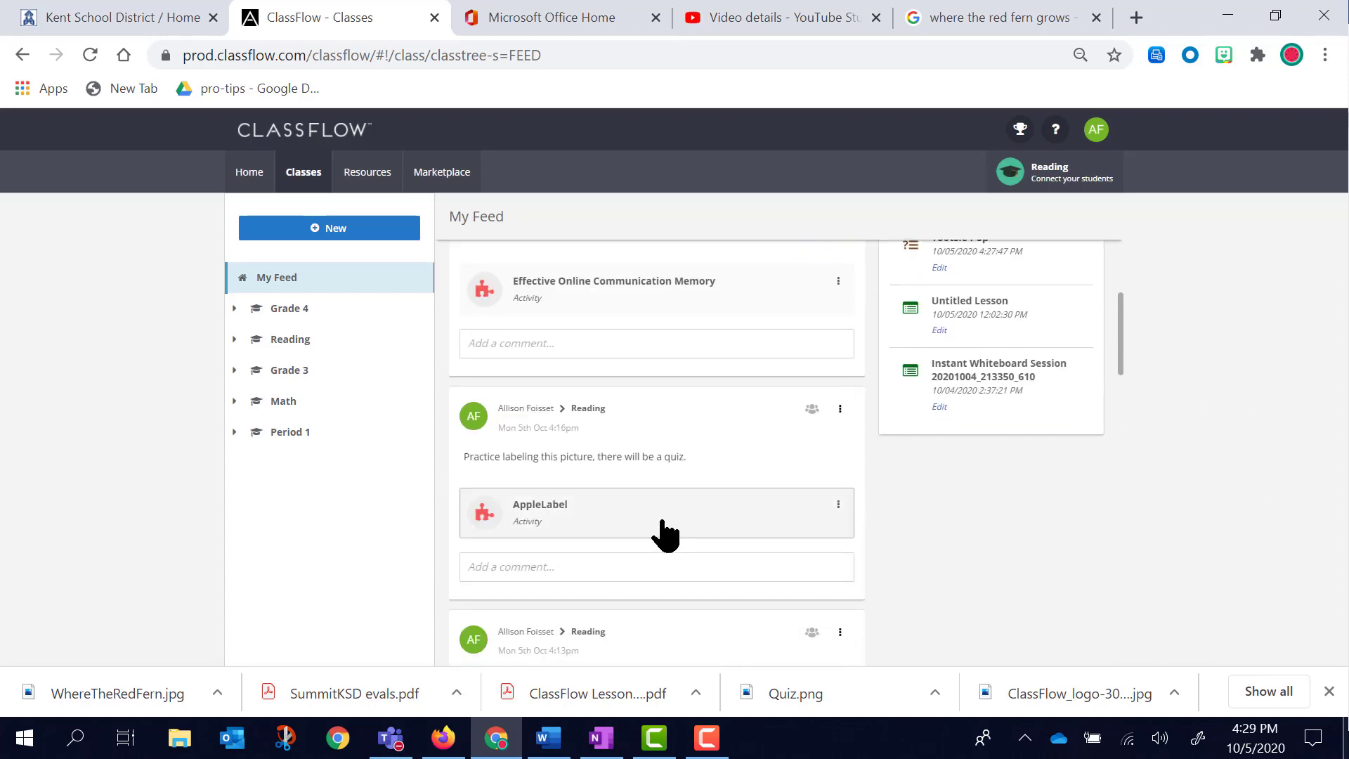
scroll(648, 528, down, 6)
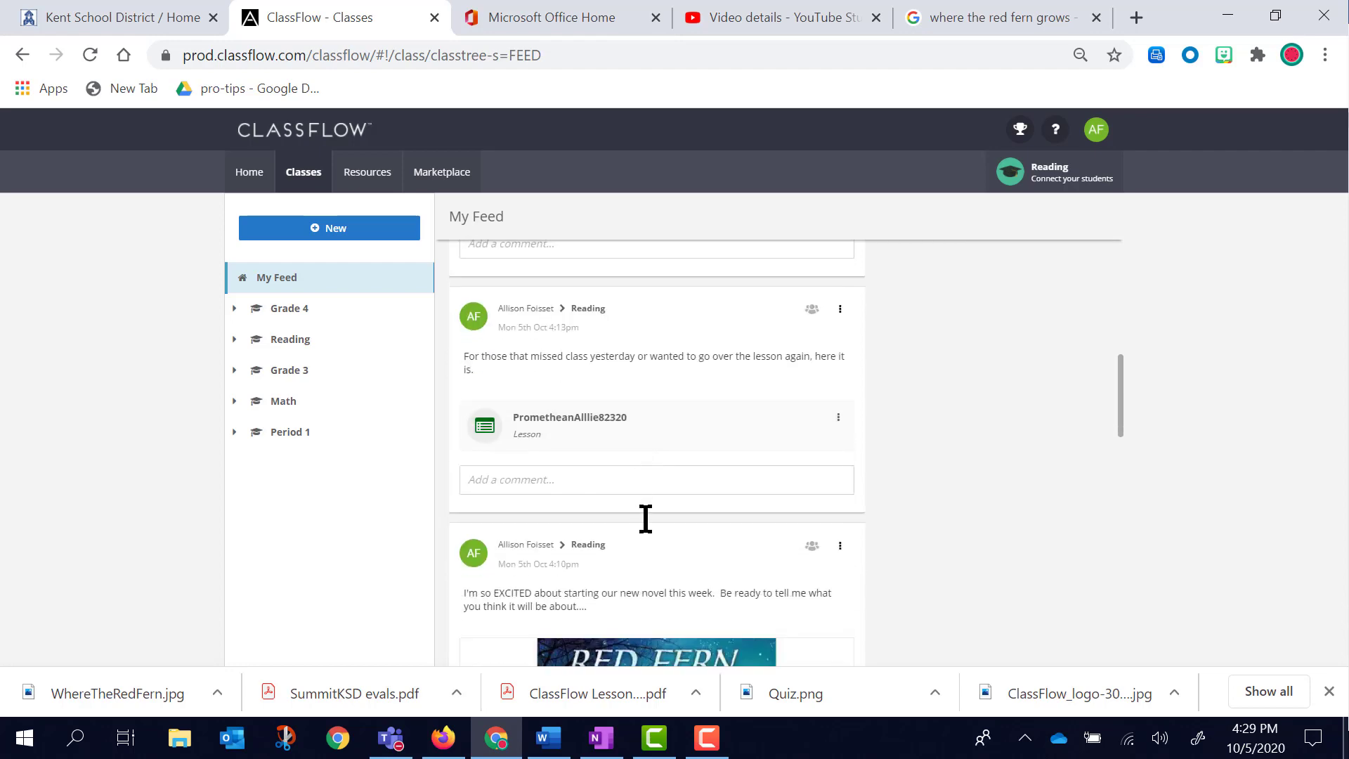
scroll(644, 516, down, 10)
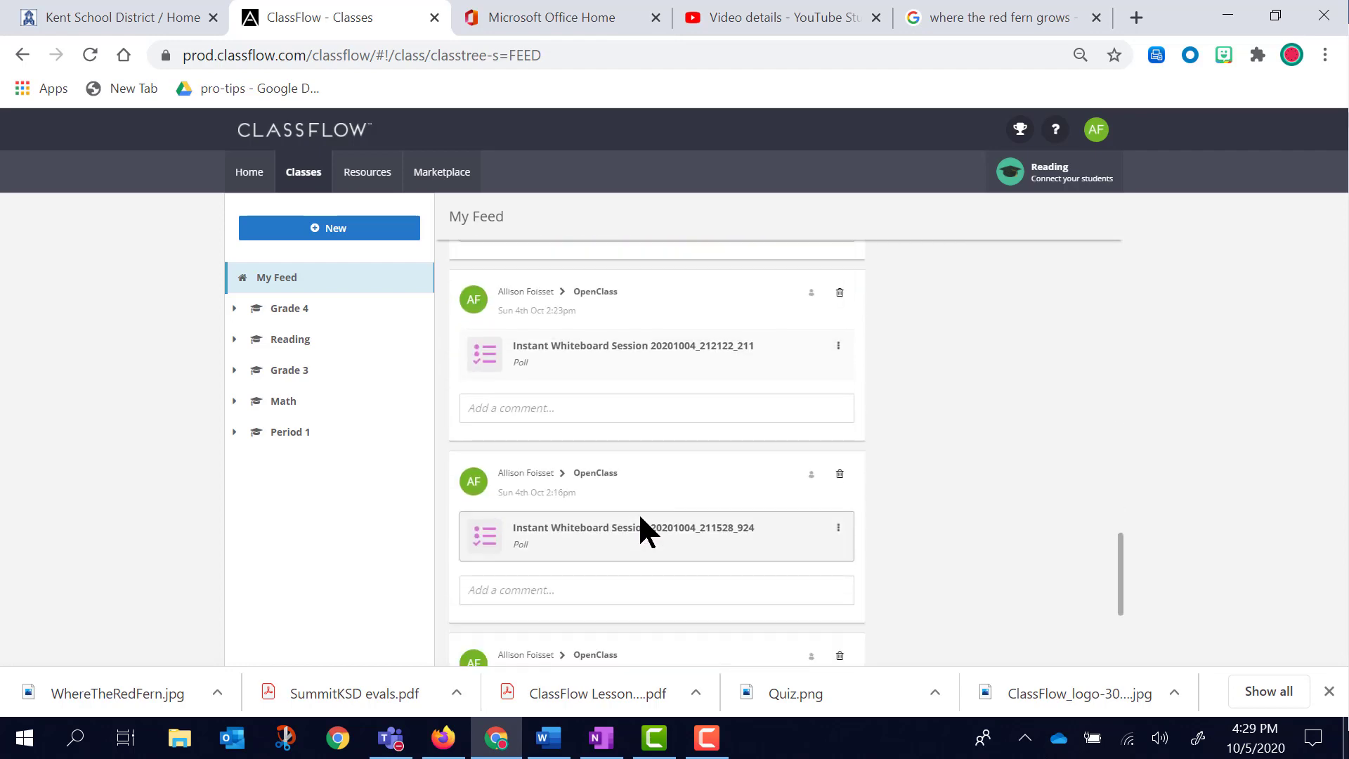
scroll(638, 517, up, 6)
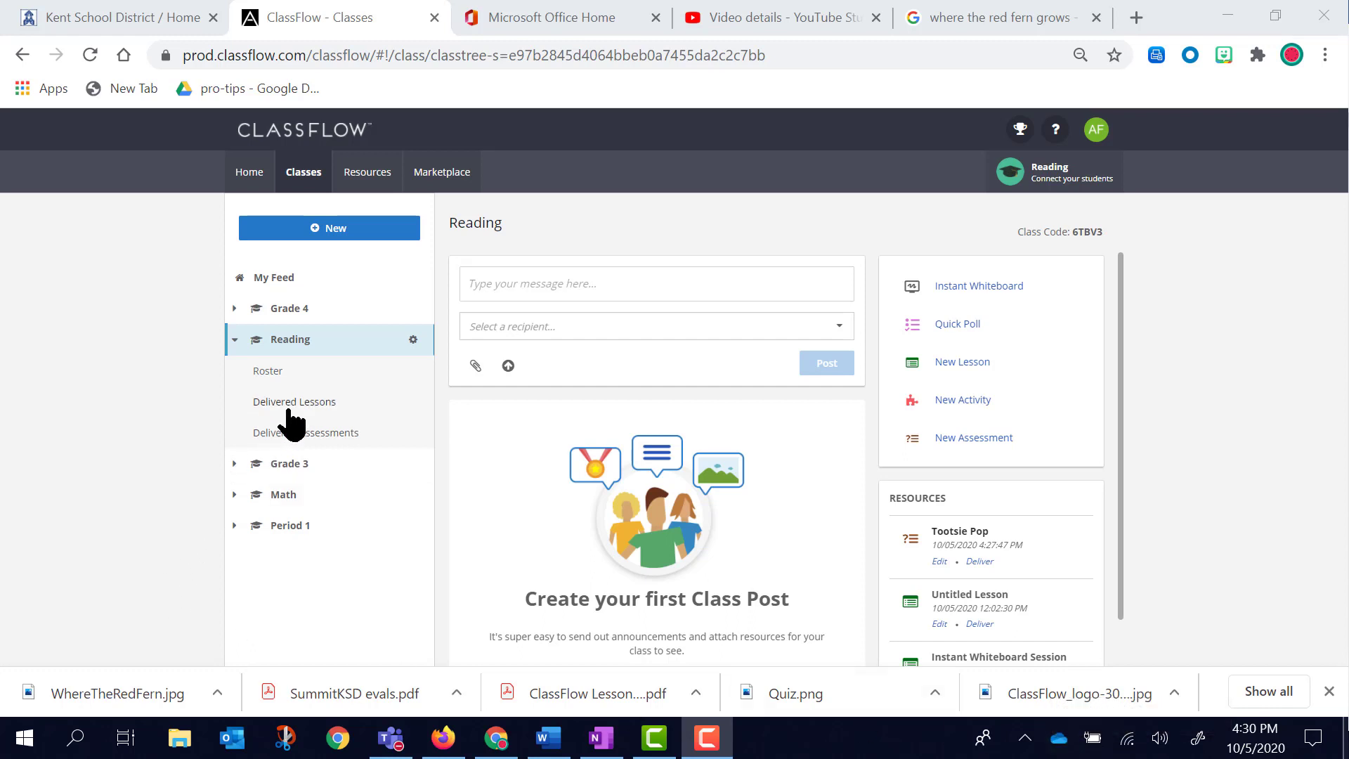
Step: Review the Reading class's roster, delivered lessons and delivered assessments
click(268, 377)
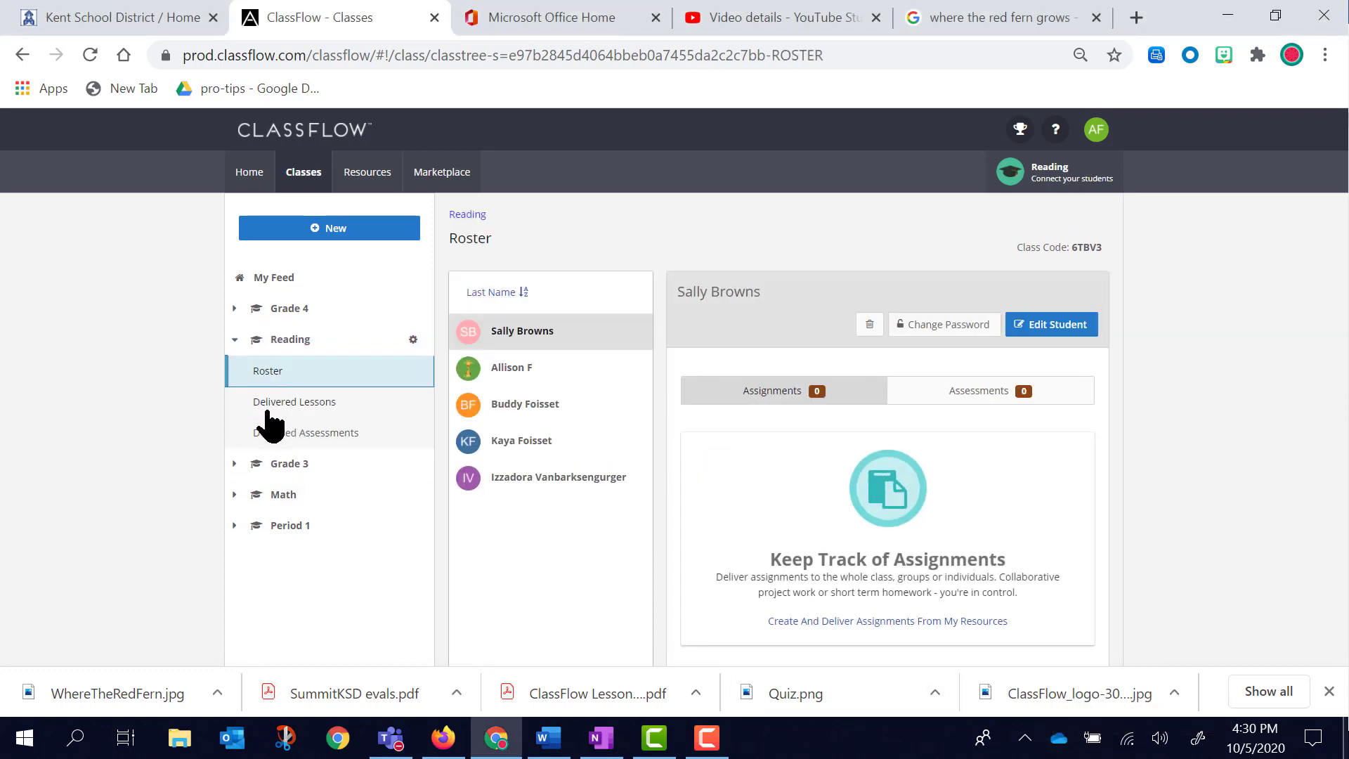
click(269, 413)
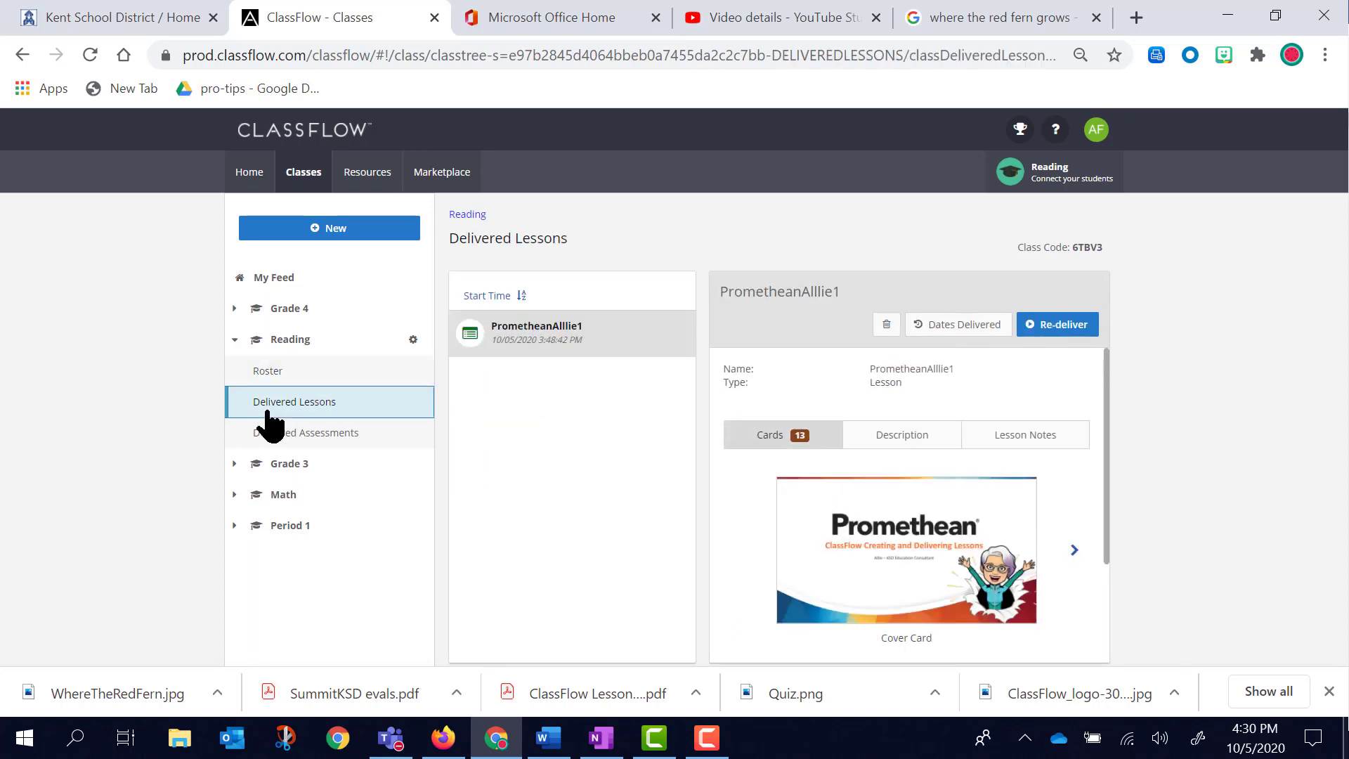
click(265, 441)
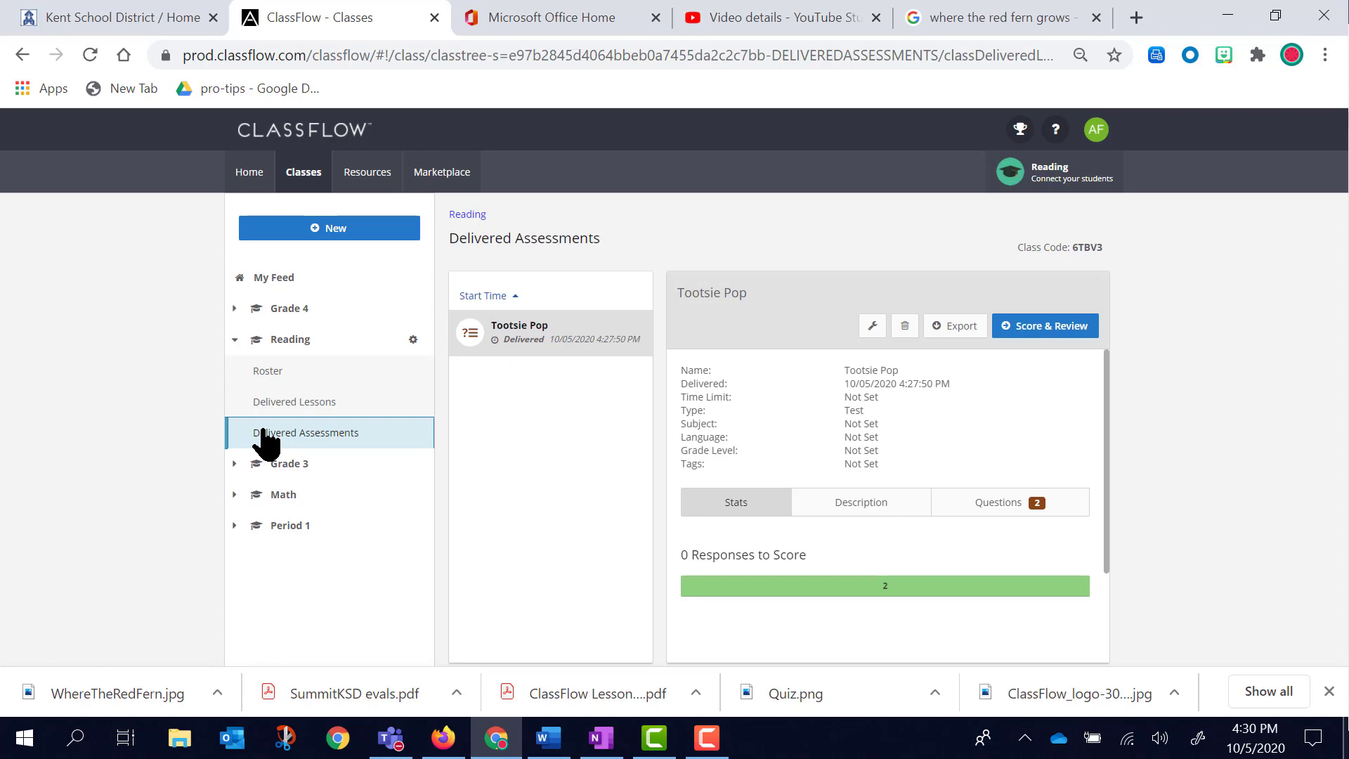
Step: Return to the Reading class feed and view the "Take this quiz before Friday" post in its editor without changing it
click(262, 344)
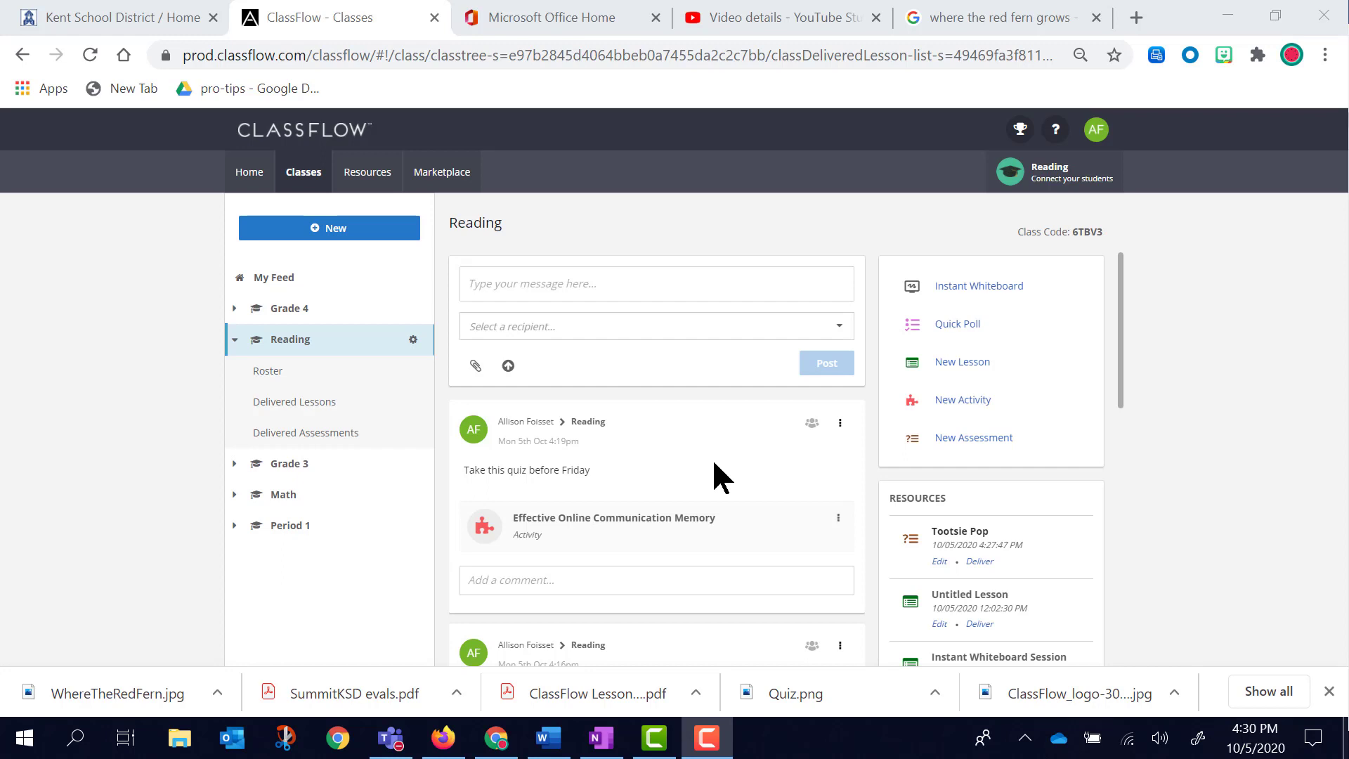
click(840, 424)
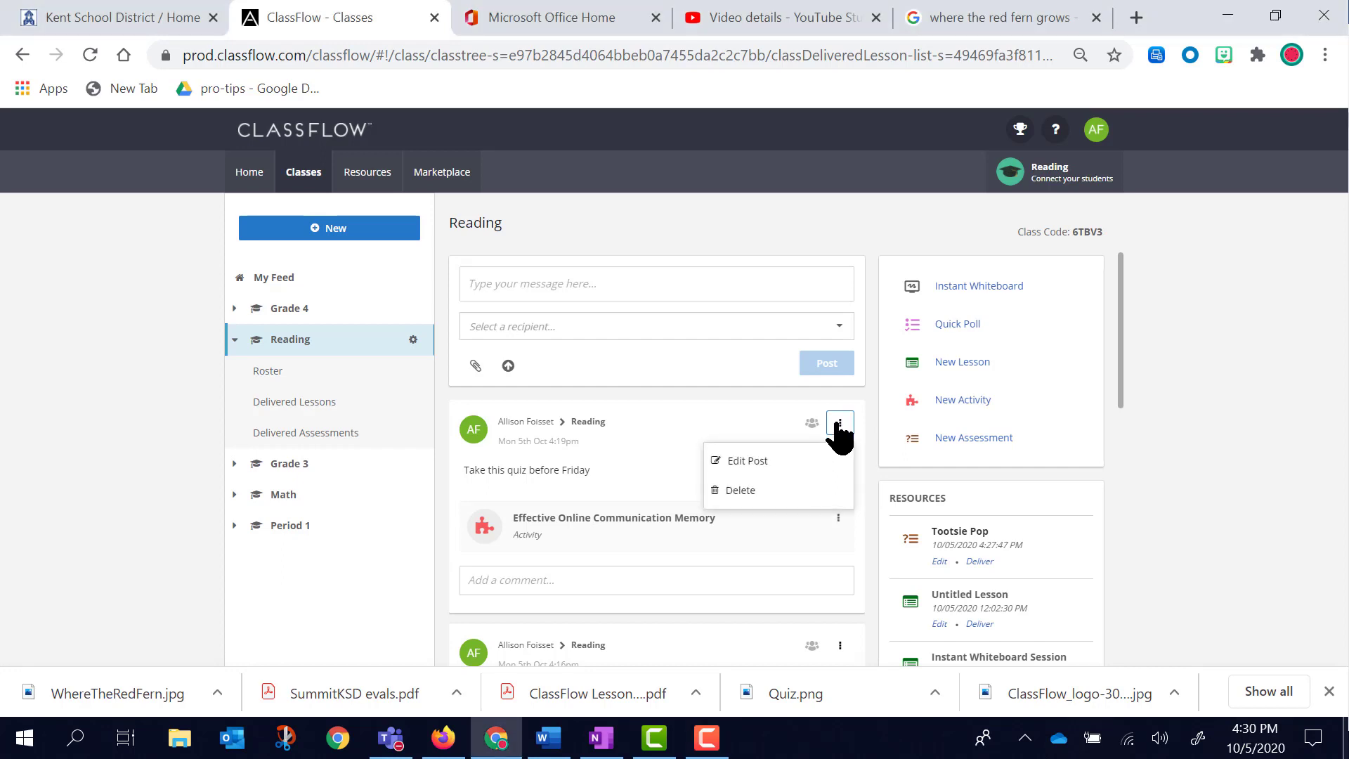
click(761, 485)
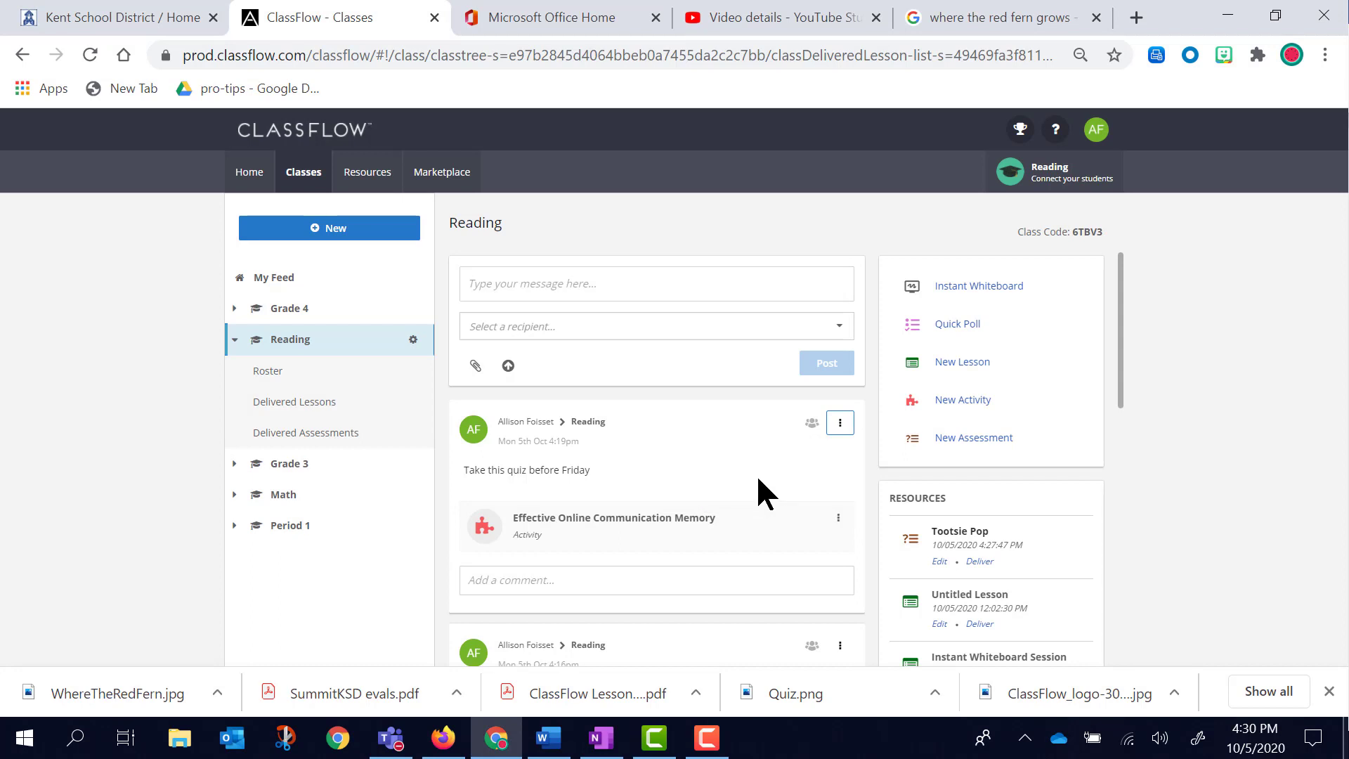
click(839, 422)
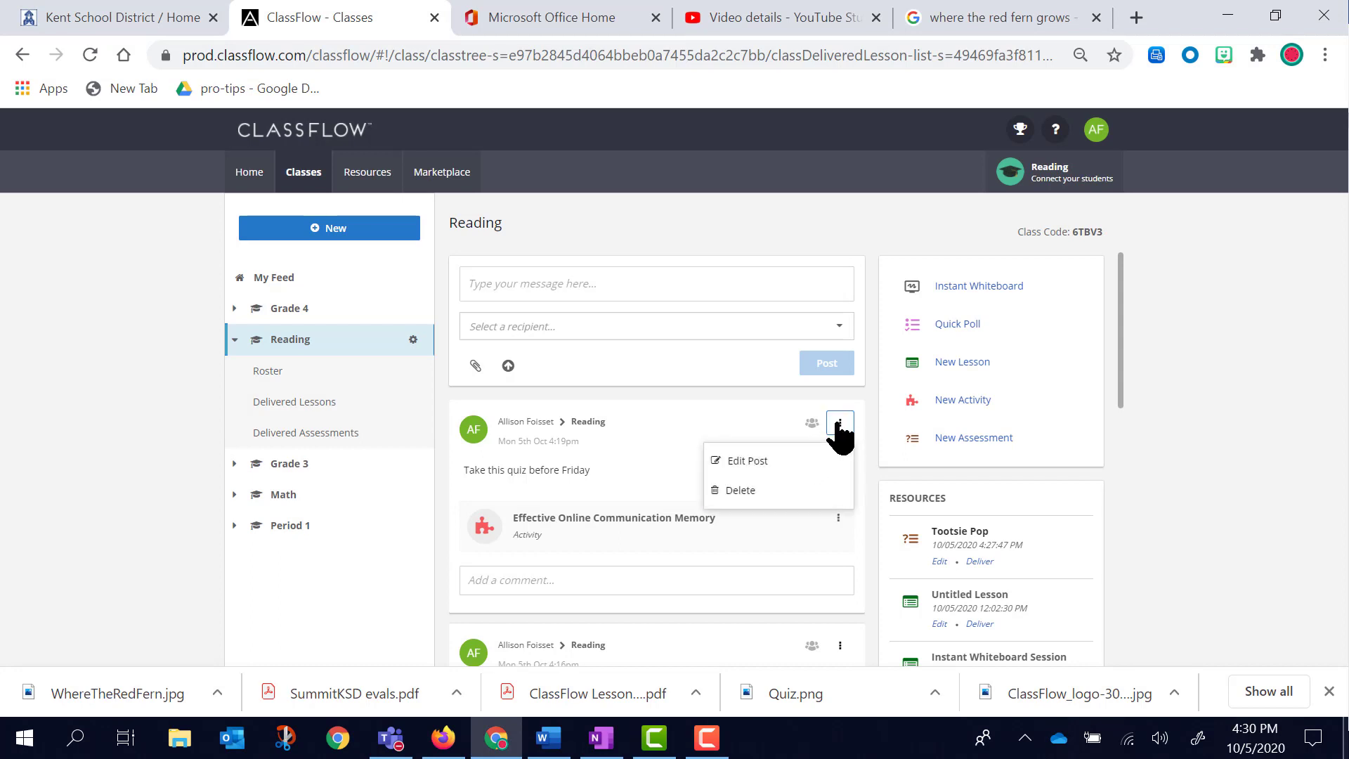
click(771, 461)
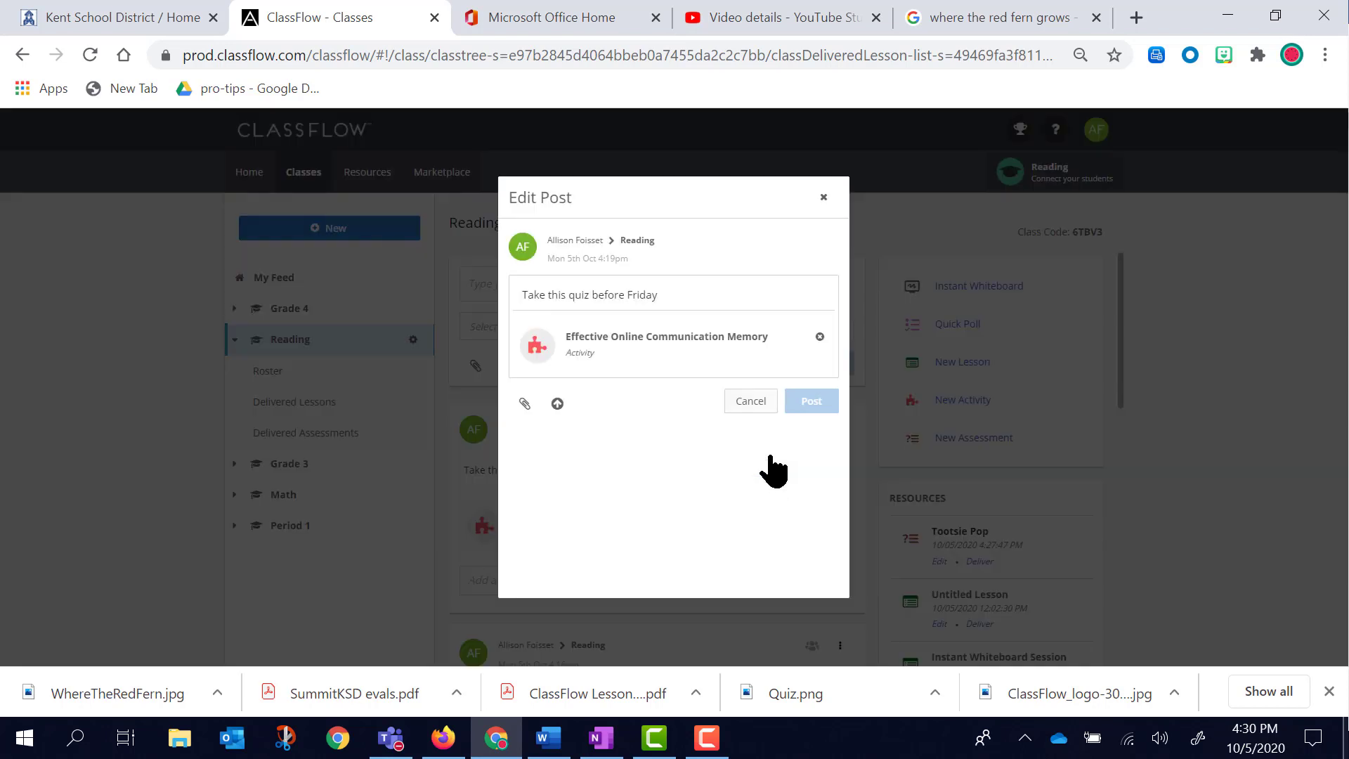
click(824, 198)
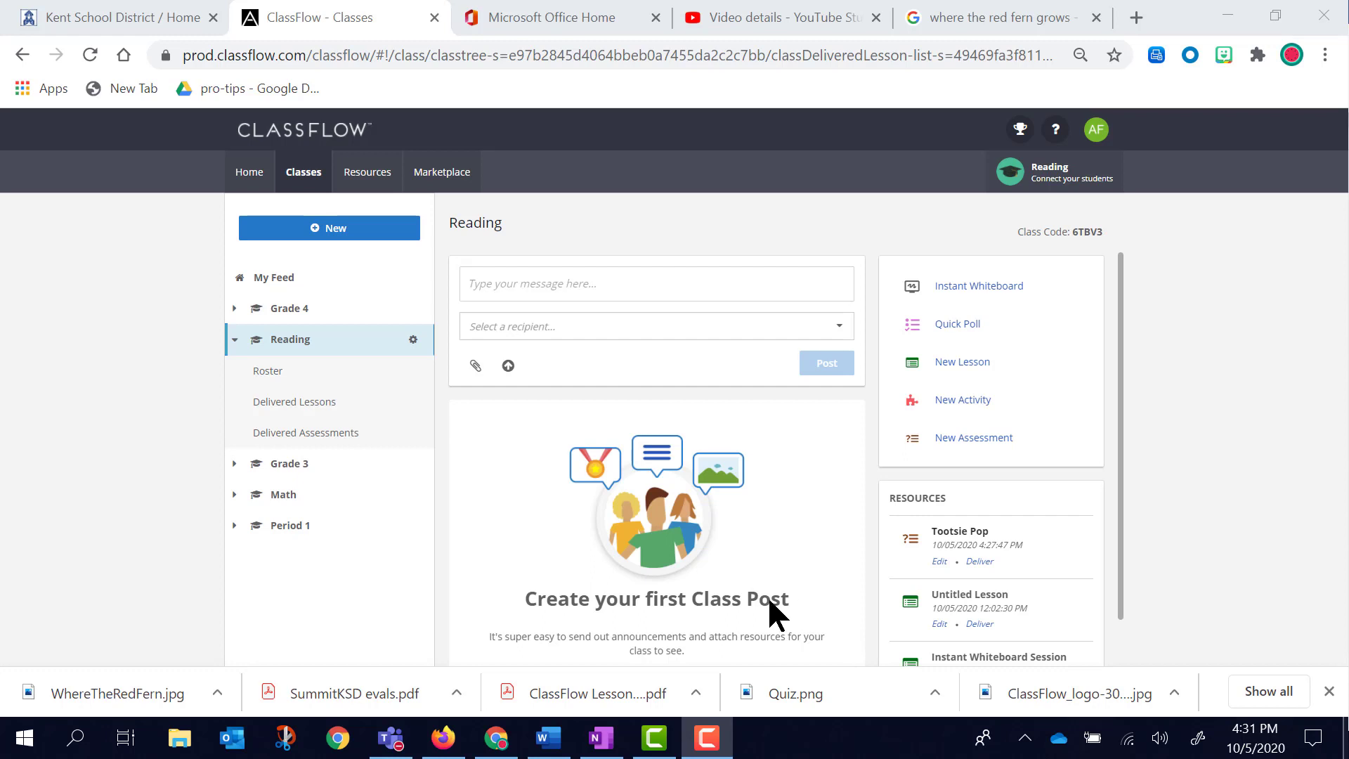
Step: Write a post starting "I am so EXCITED to begin our novel on Wednesday!" asking for ideas from ONLY the cover, and address it to Reading
click(528, 286)
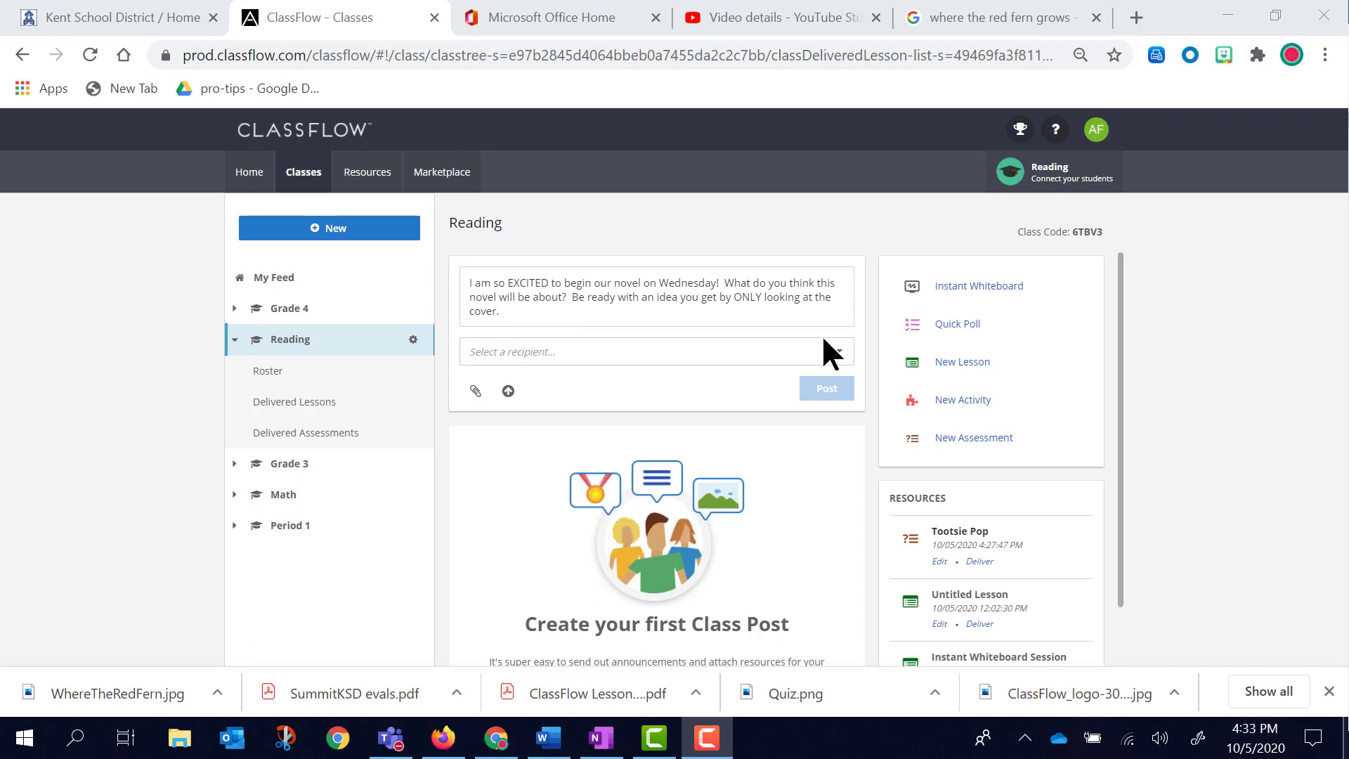
click(836, 355)
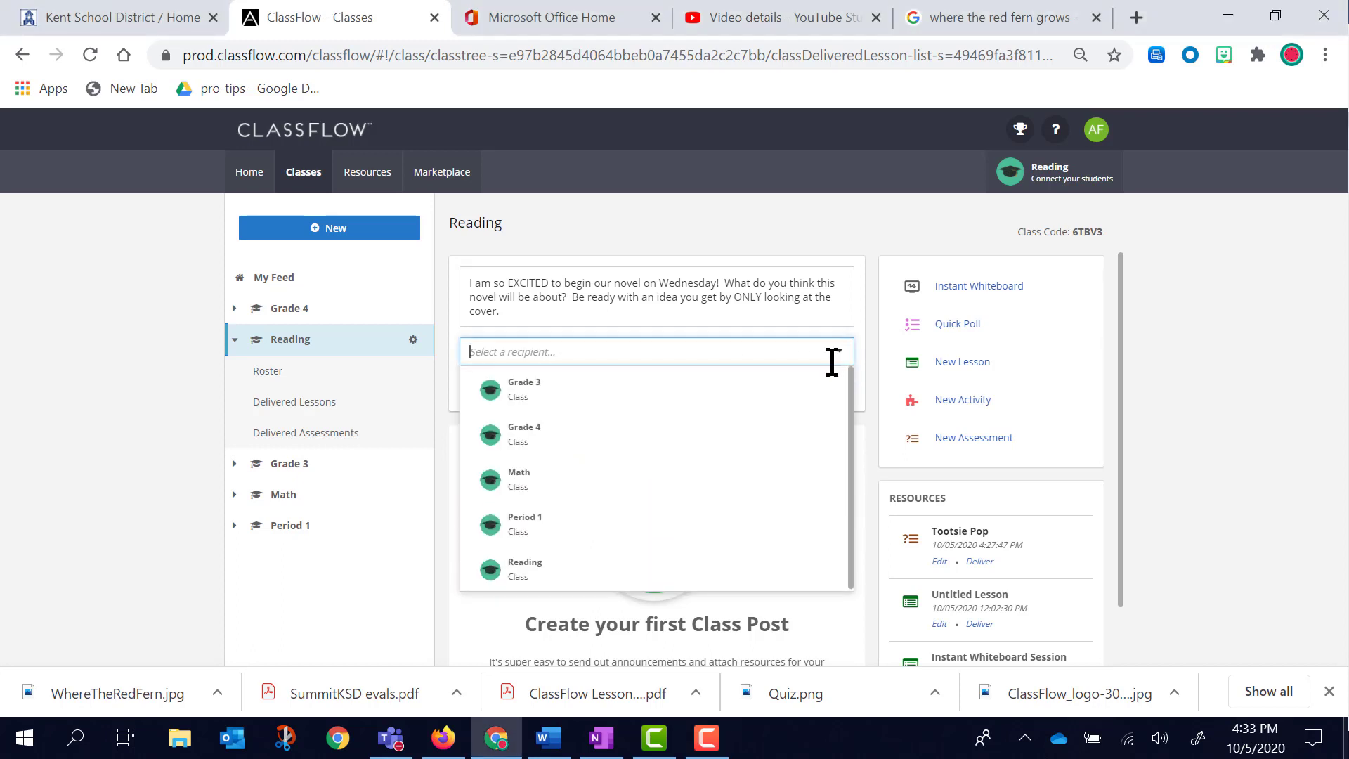
click(570, 564)
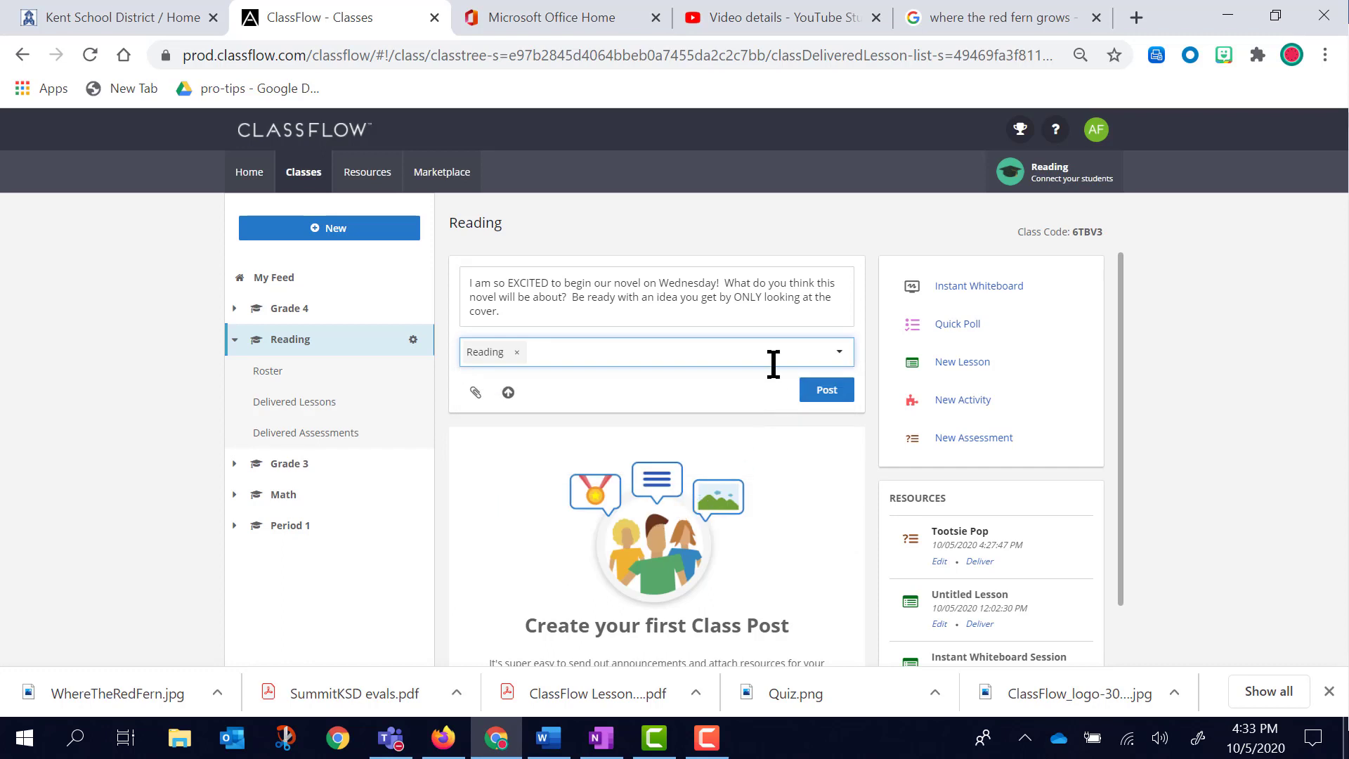
click(839, 351)
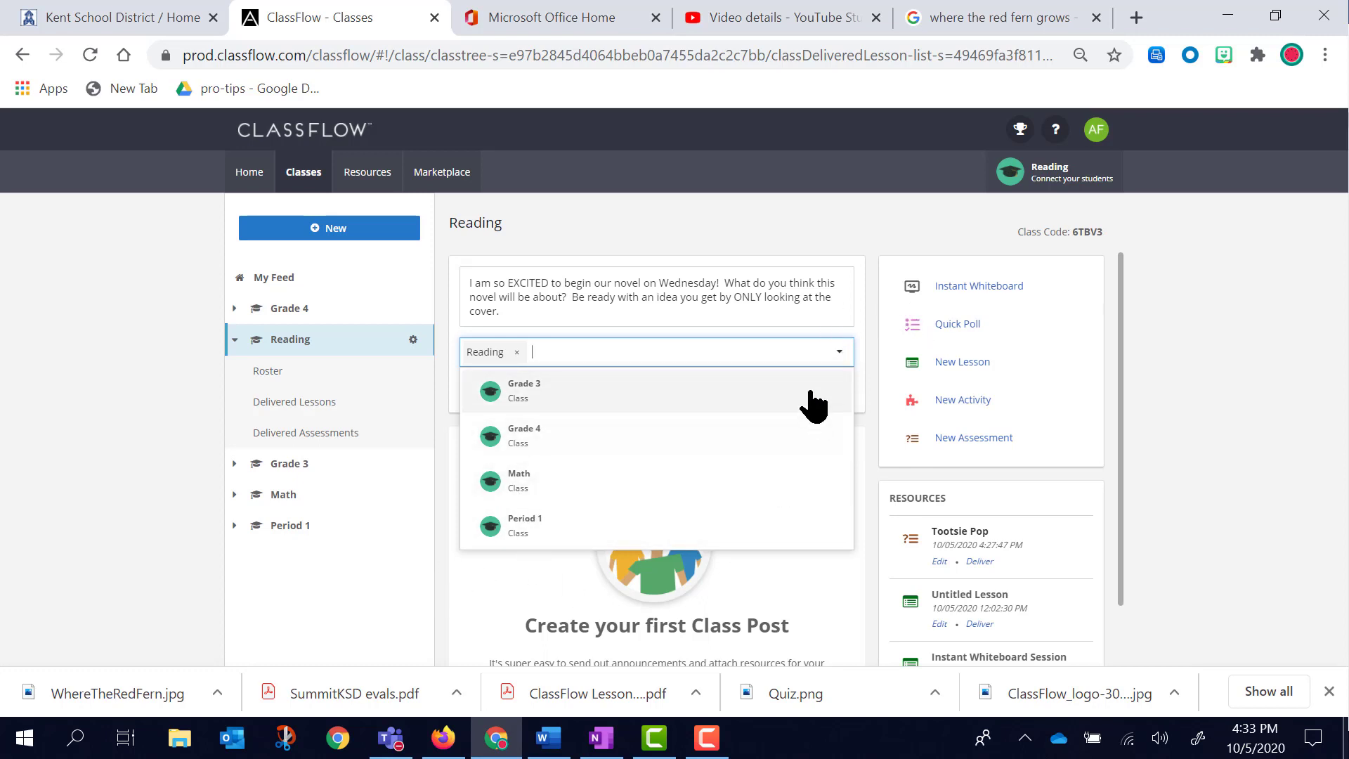
key(alt+Tab)
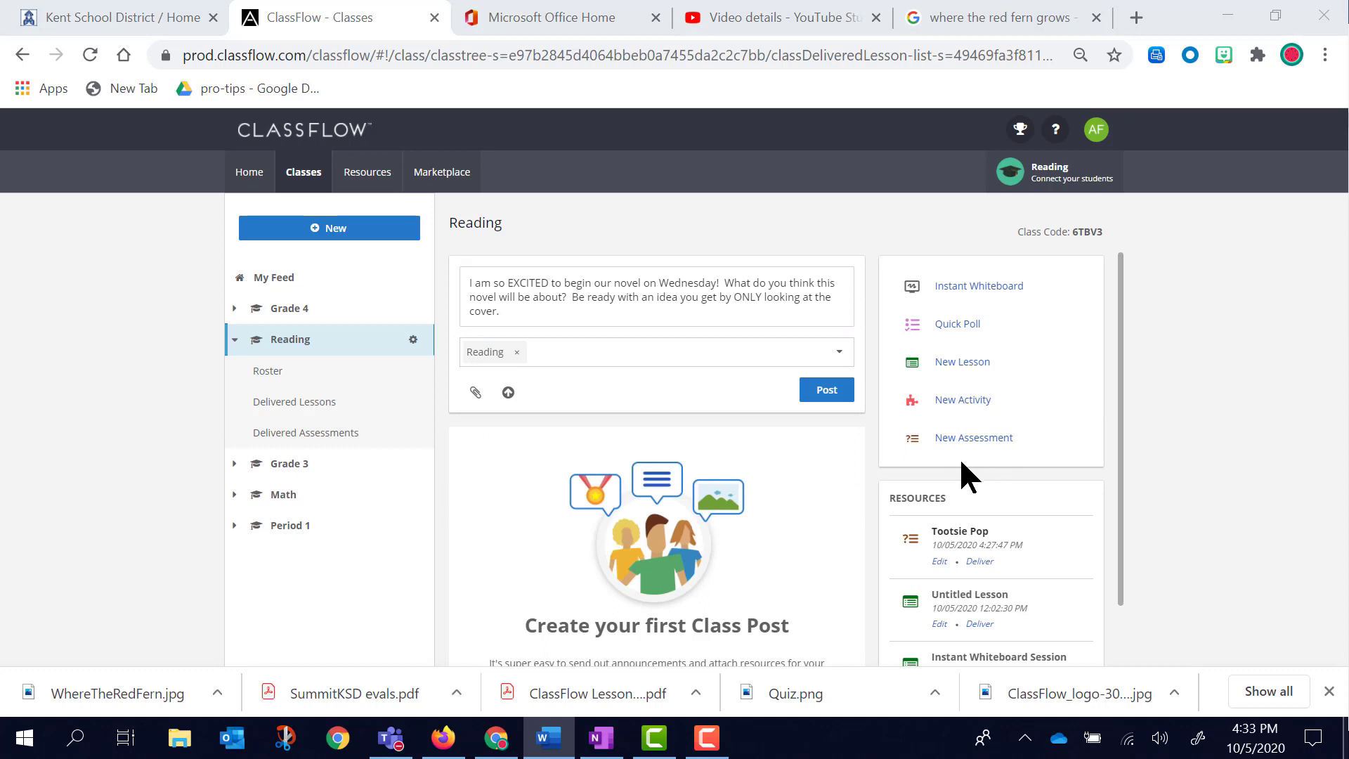
Step: Upload the WhereTheRedFern image from the Pictures folder as the post's attachment and publish the post
click(508, 392)
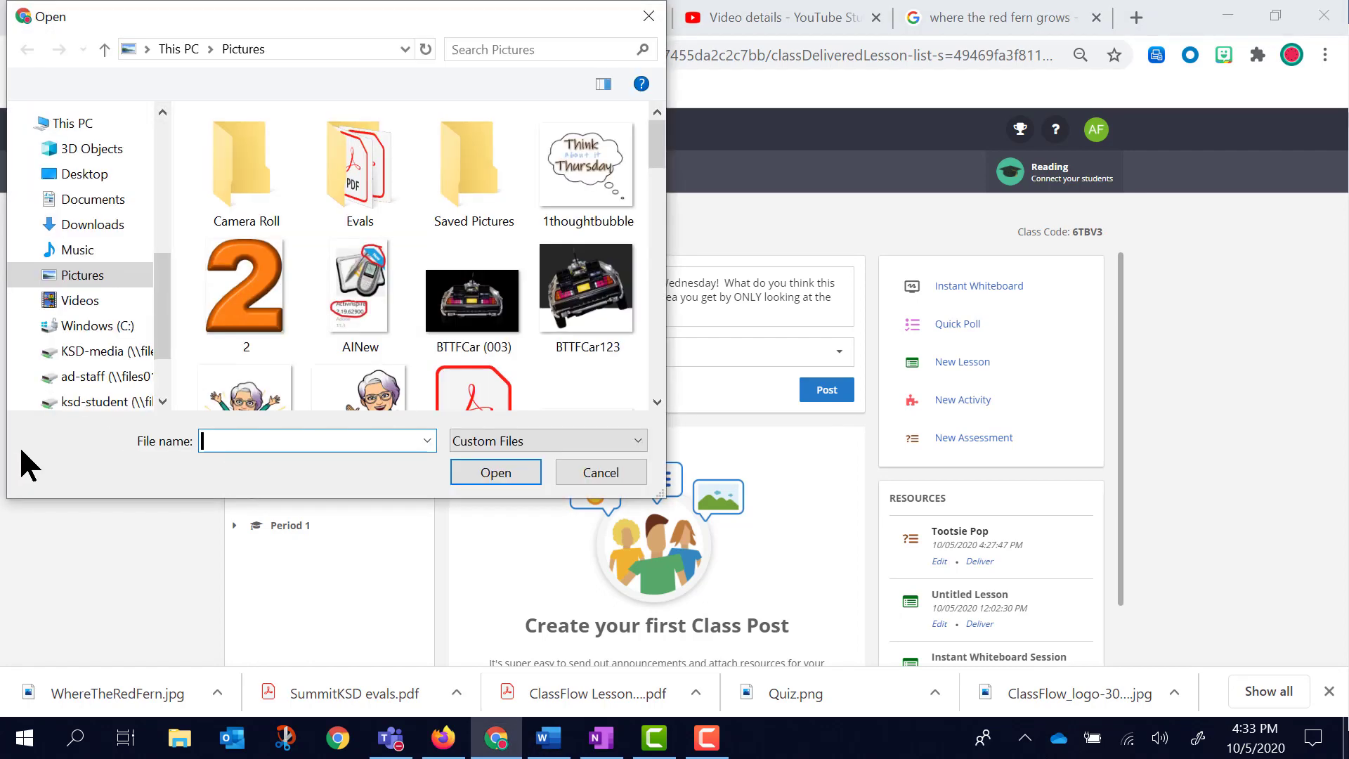
scroll(81, 271, up, 5)
scroll(88, 188, down, 3)
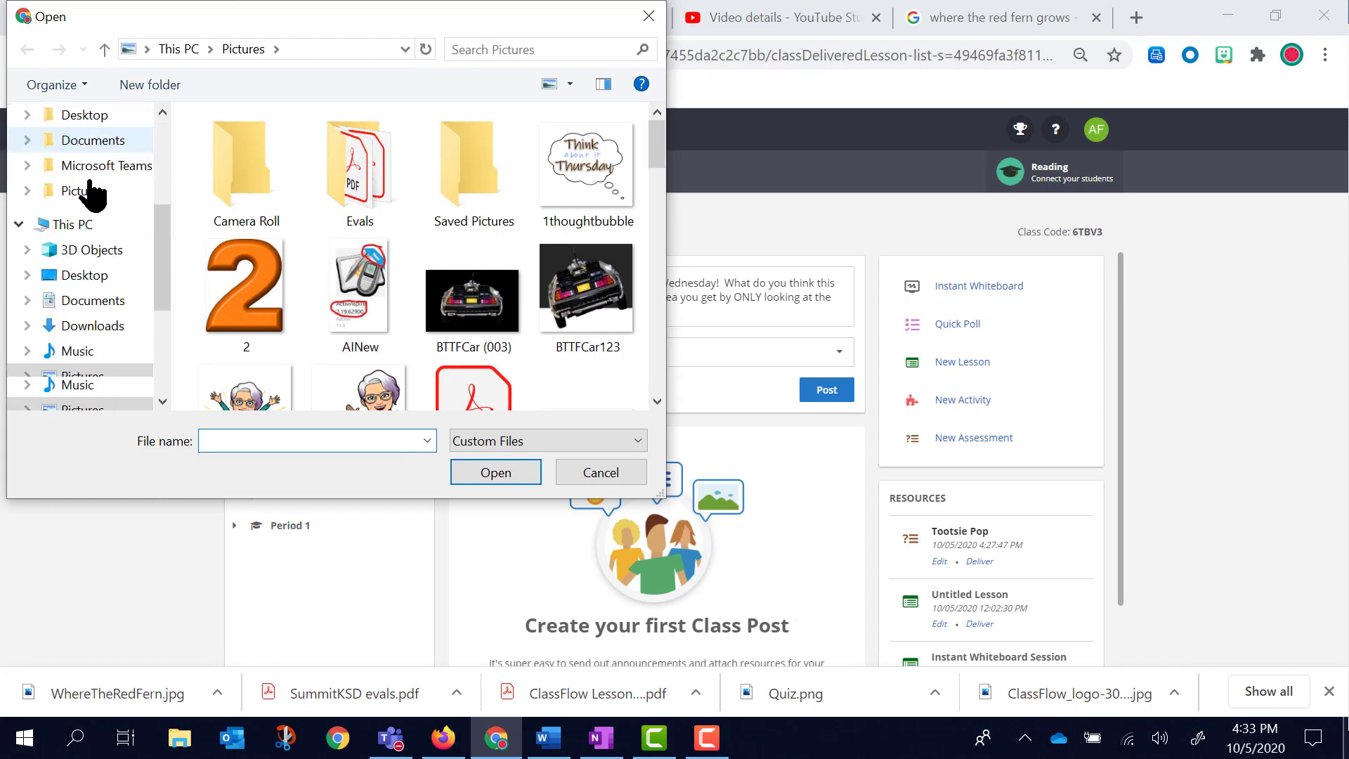
scroll(91, 193, down, 1)
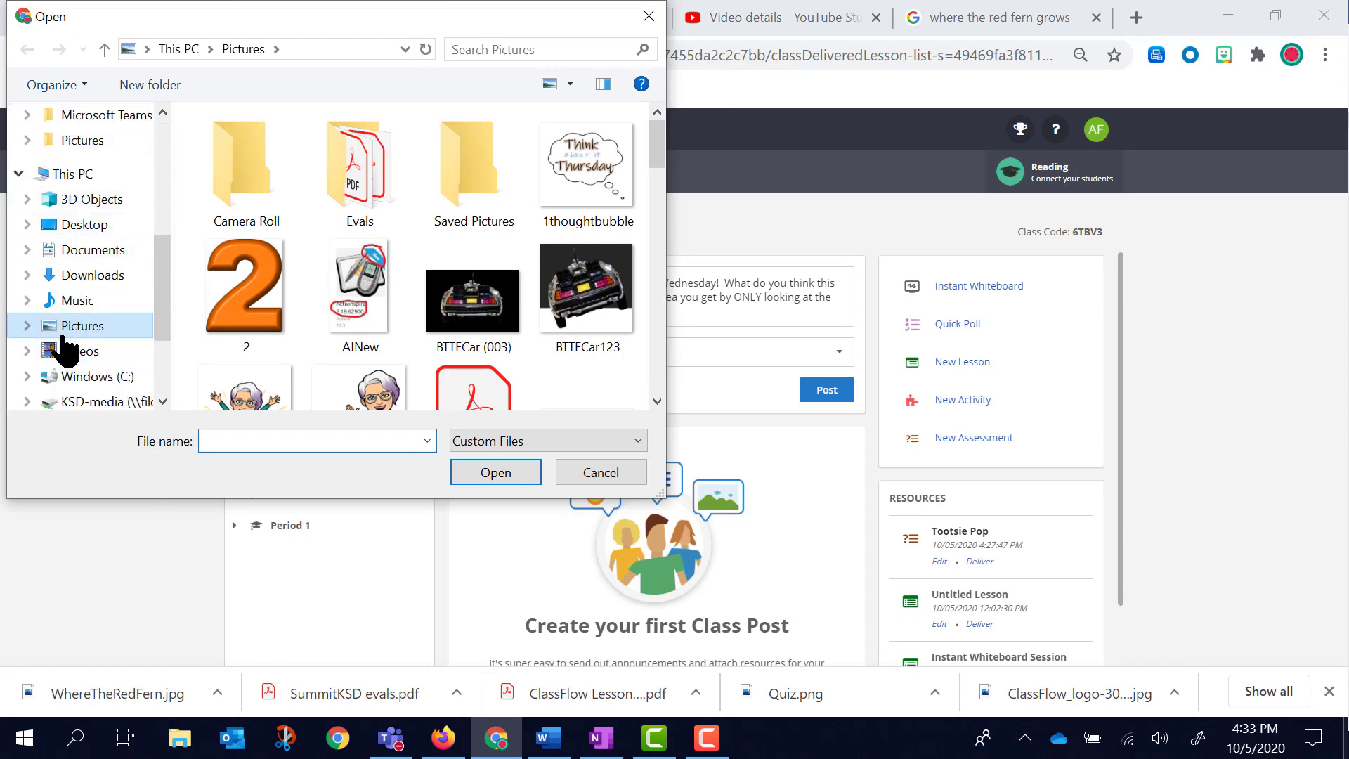
scroll(457, 295, down, 5)
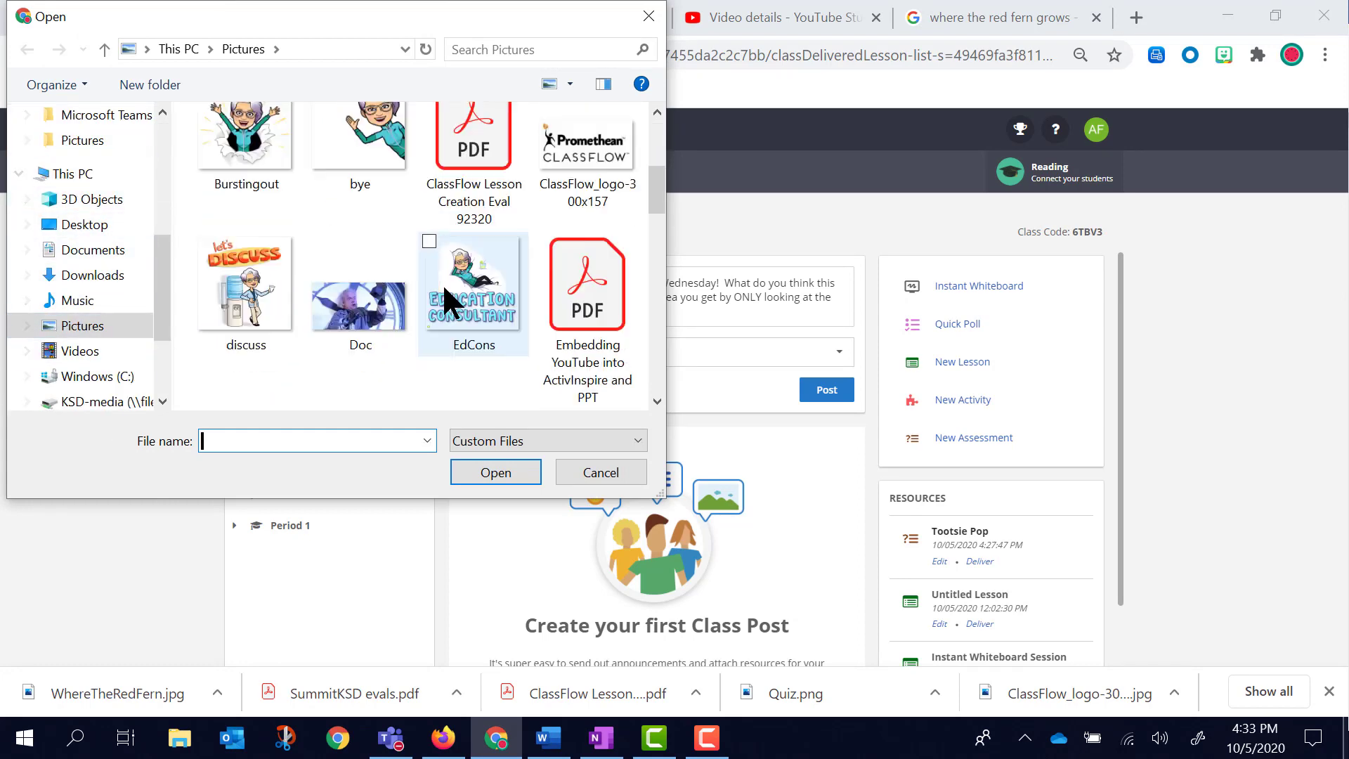
scroll(442, 284, down, 10)
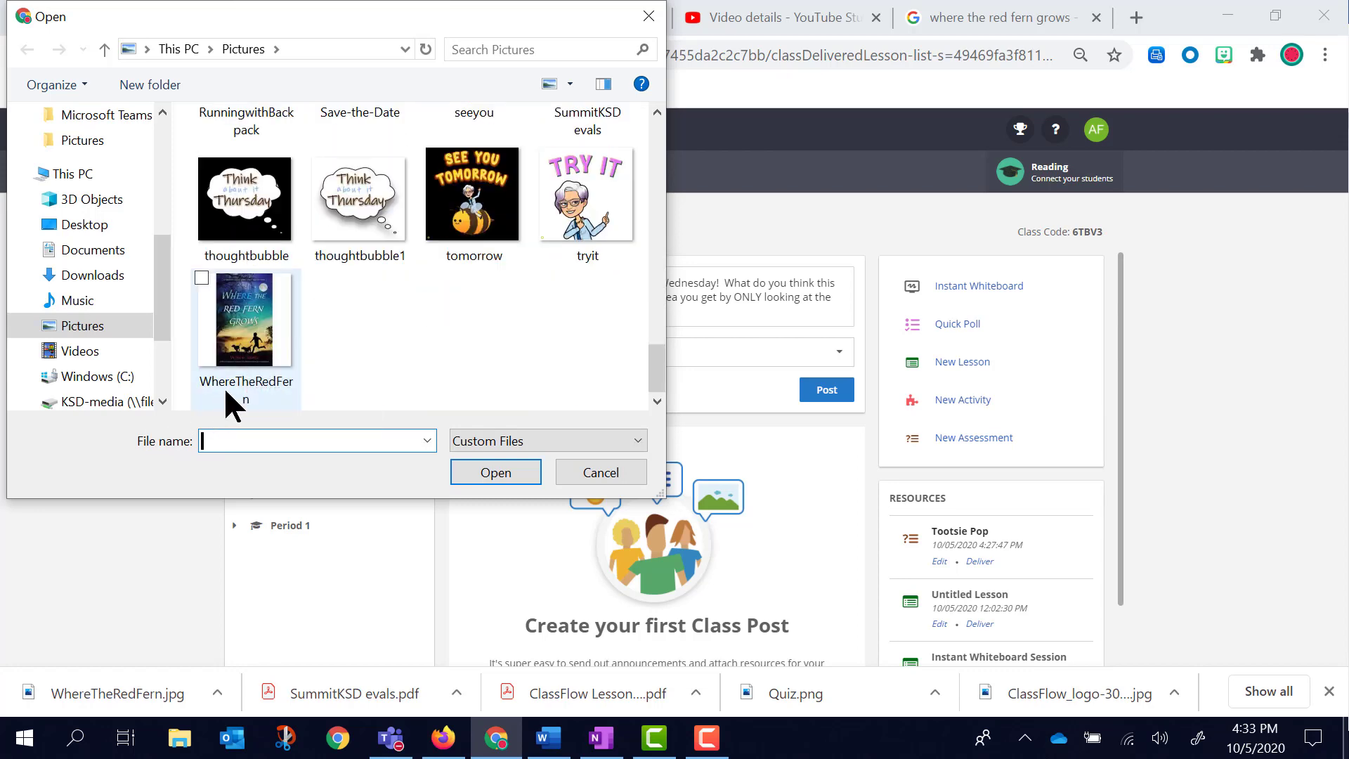
click(238, 358)
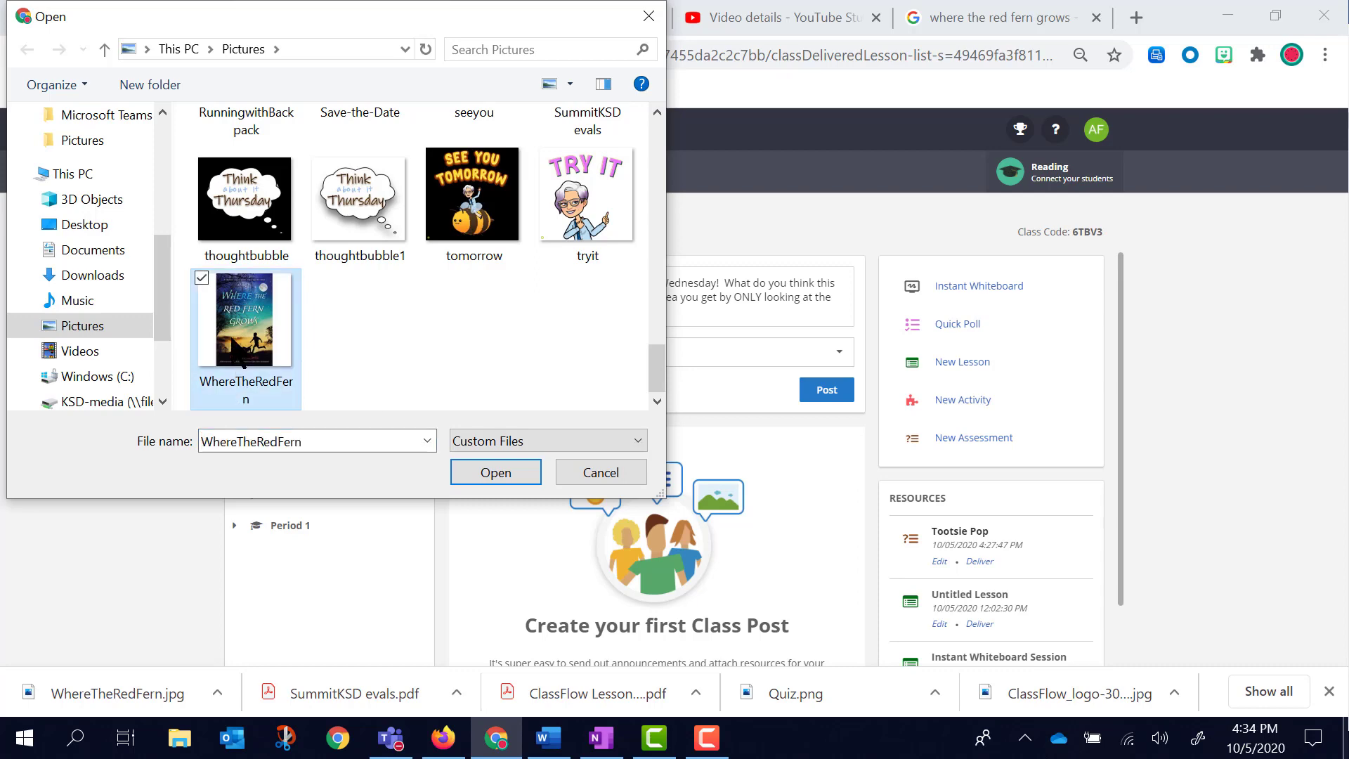
click(496, 470)
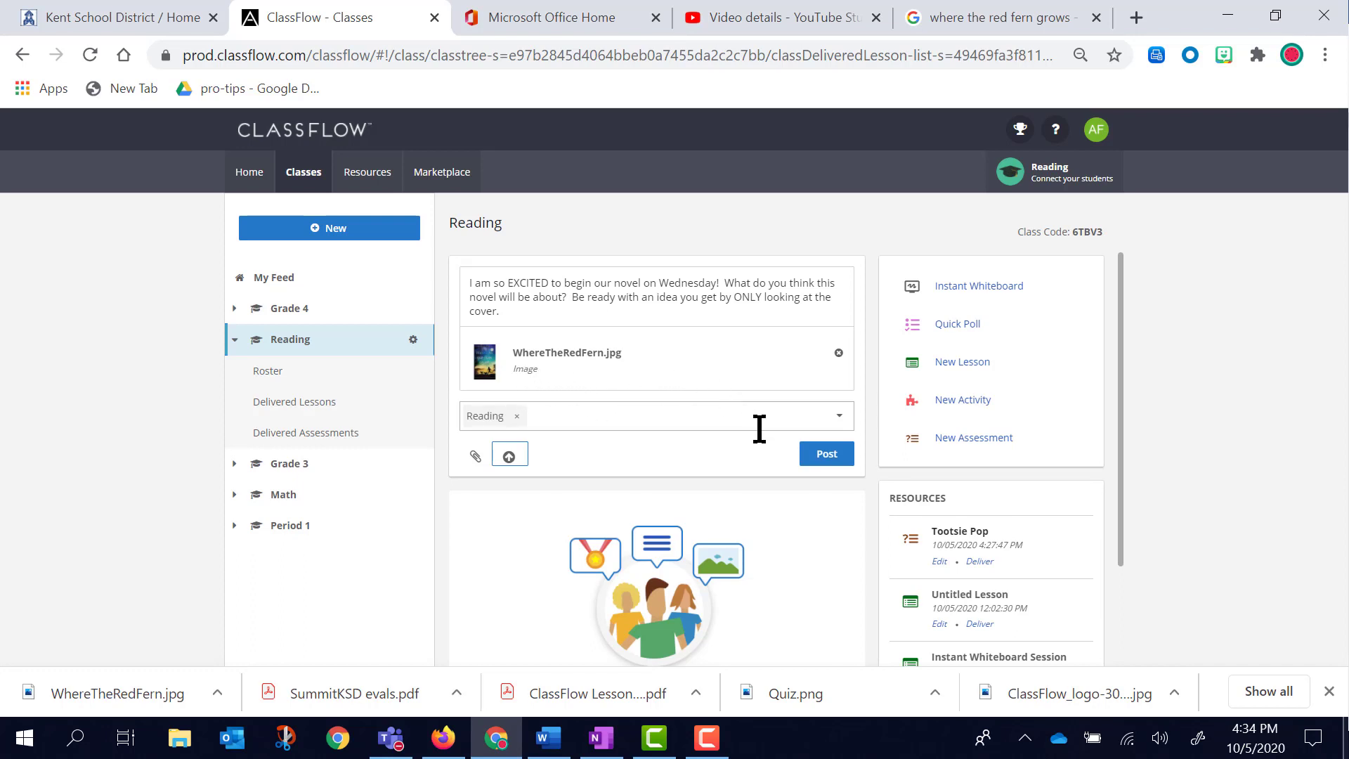
click(822, 457)
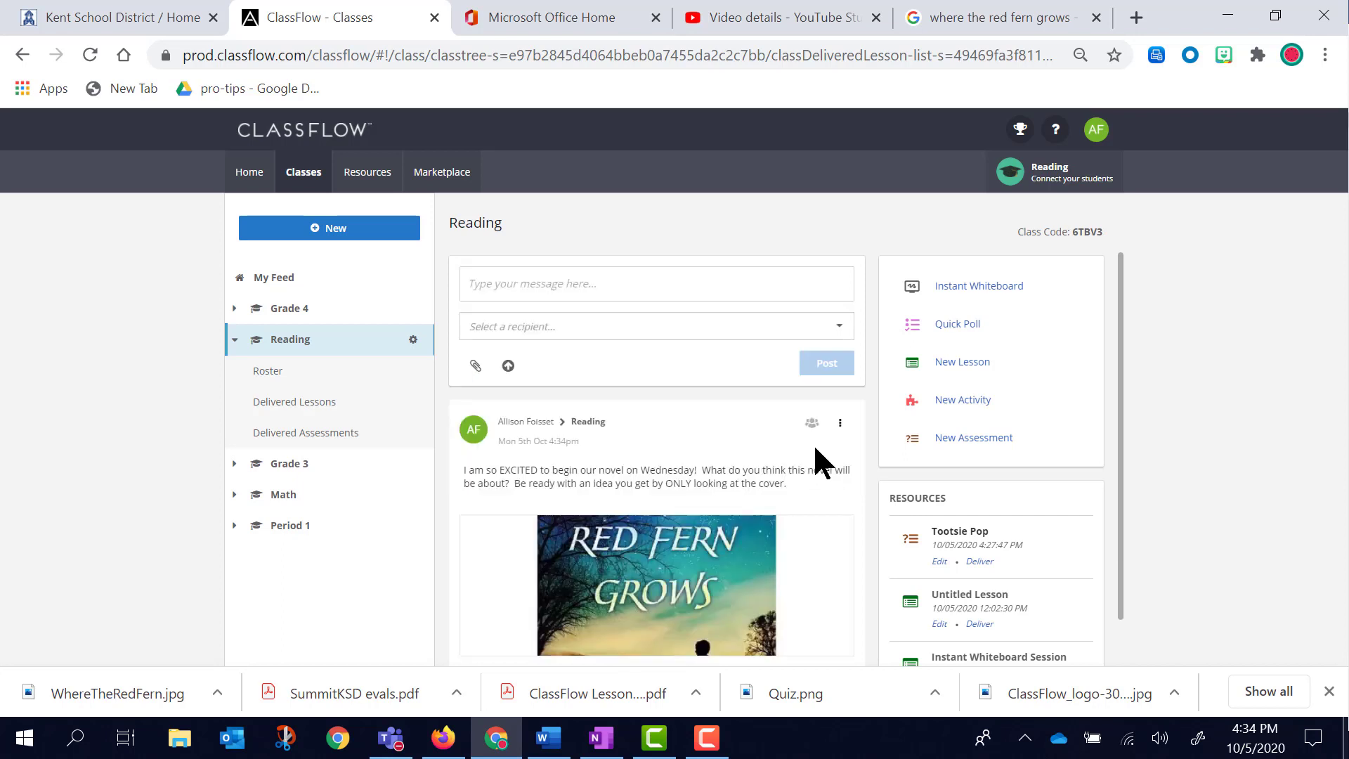
scroll(812, 449, down, 1)
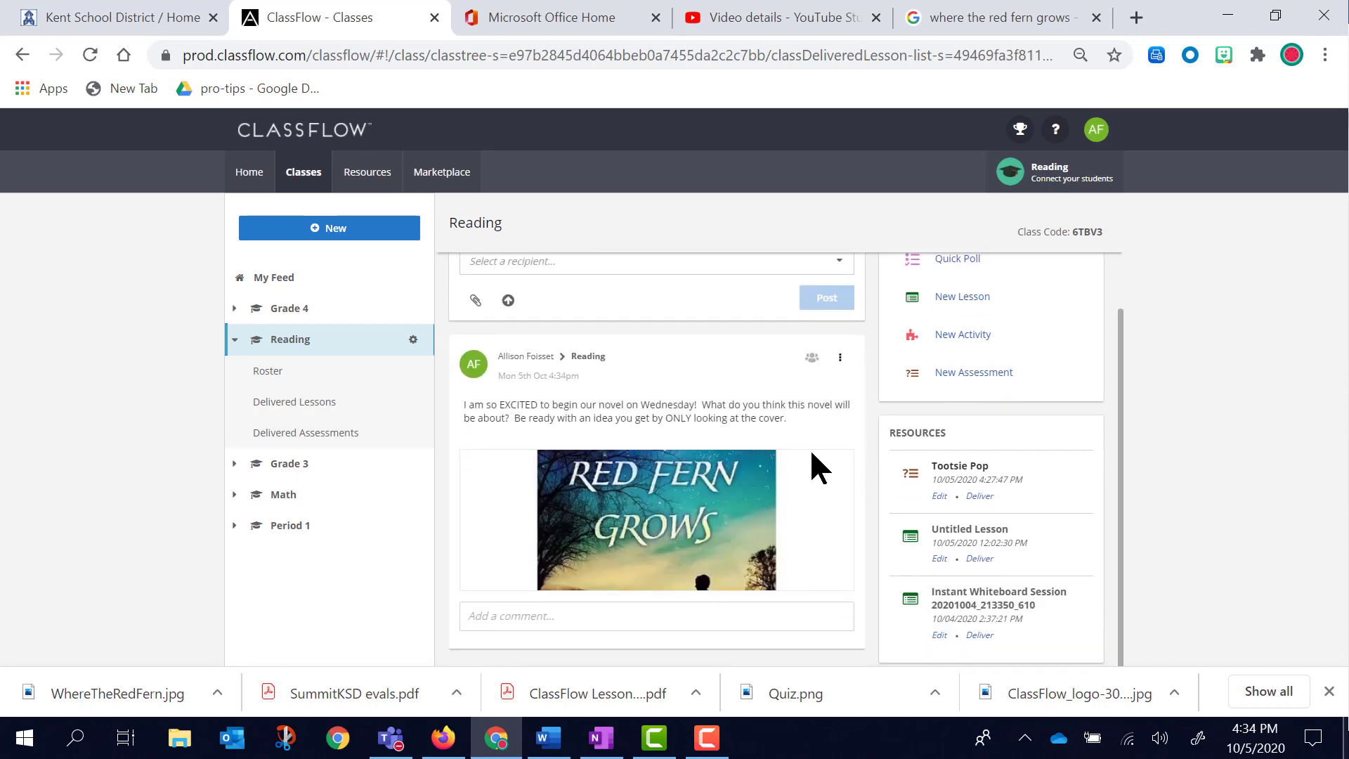
Step: Switch to the student account in Firefox and view the new Reading post with its book cover enlarged, then close the image
click(443, 738)
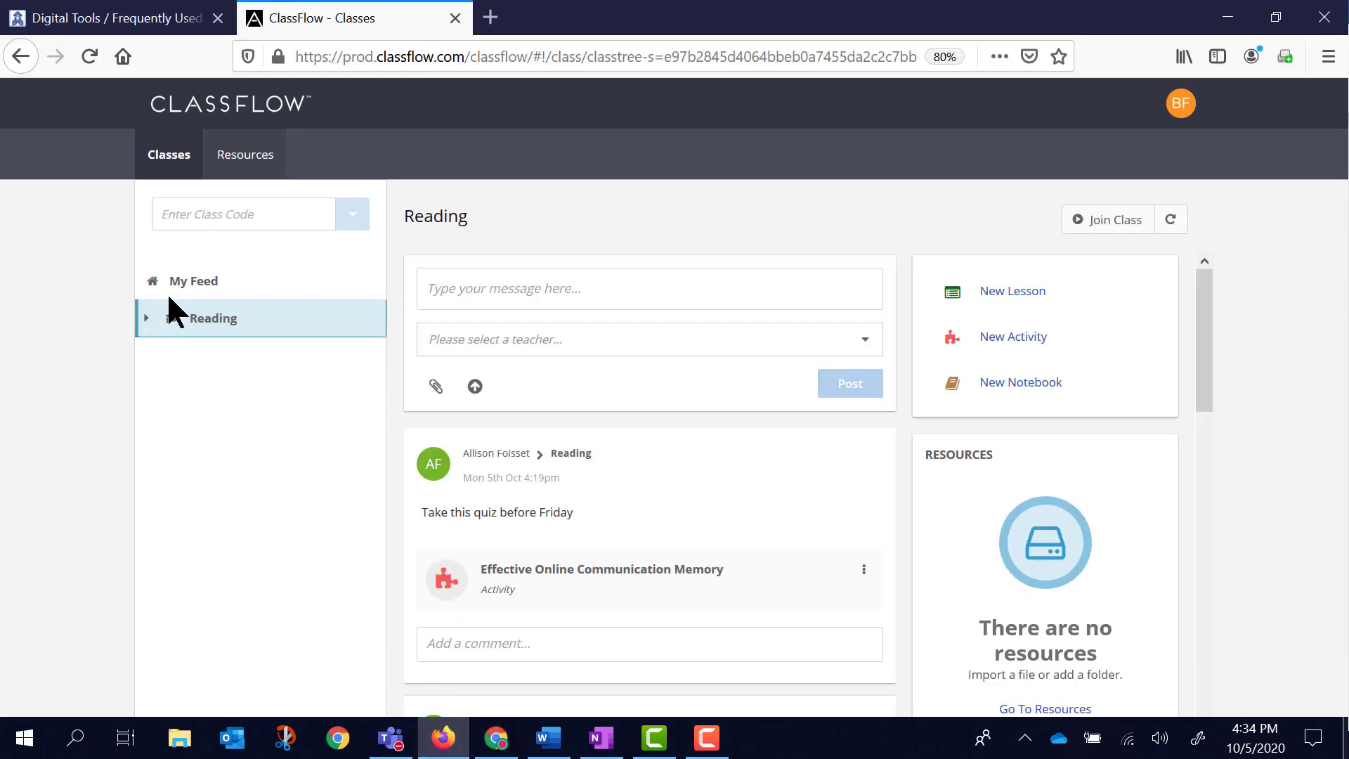
click(177, 280)
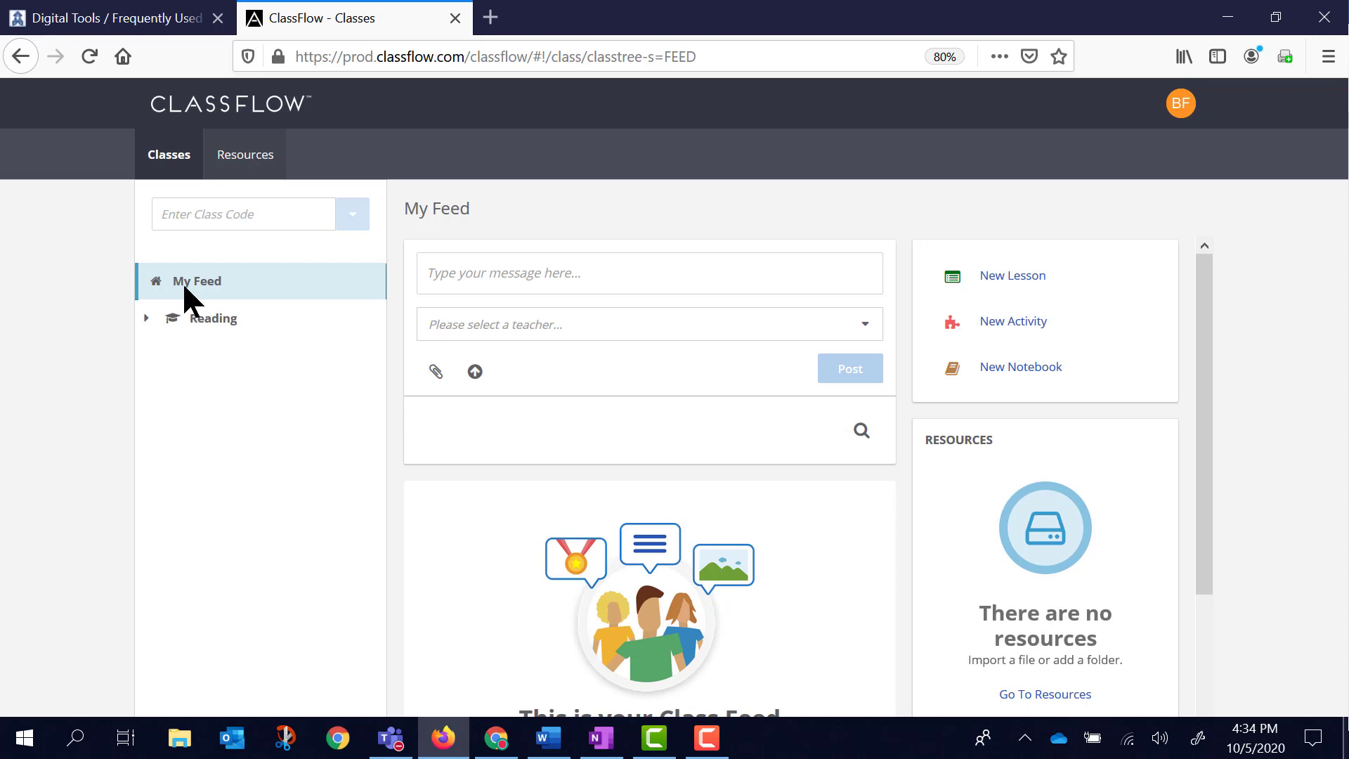
click(191, 320)
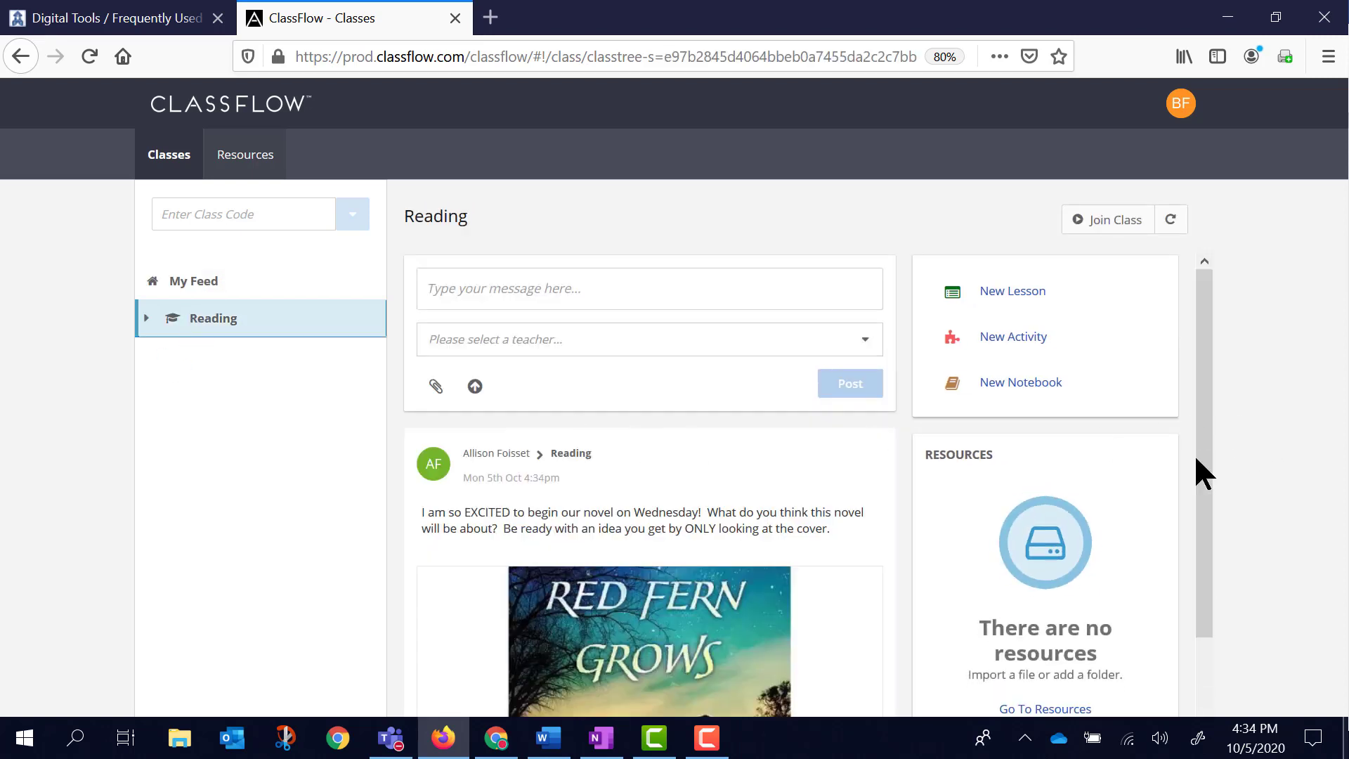
scroll(430, 571, down, 2)
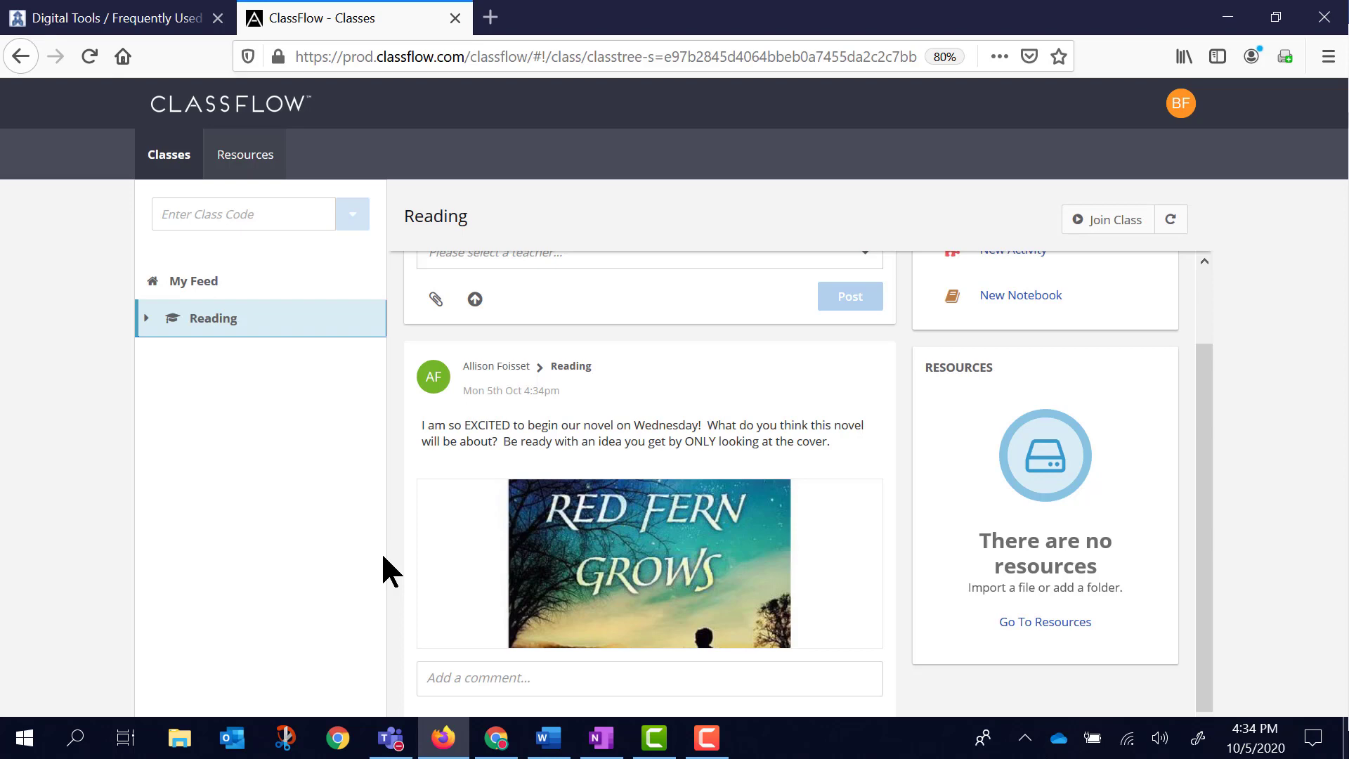
click(704, 527)
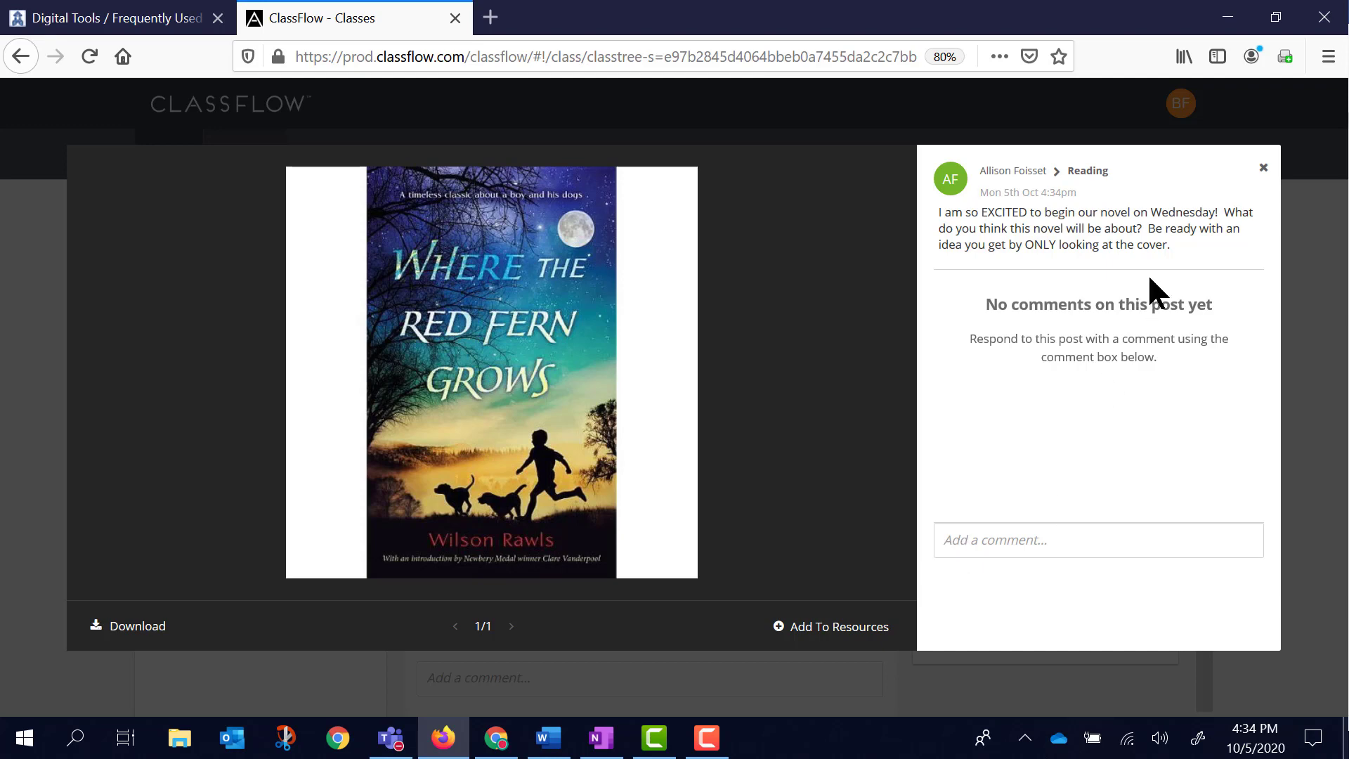
click(1263, 168)
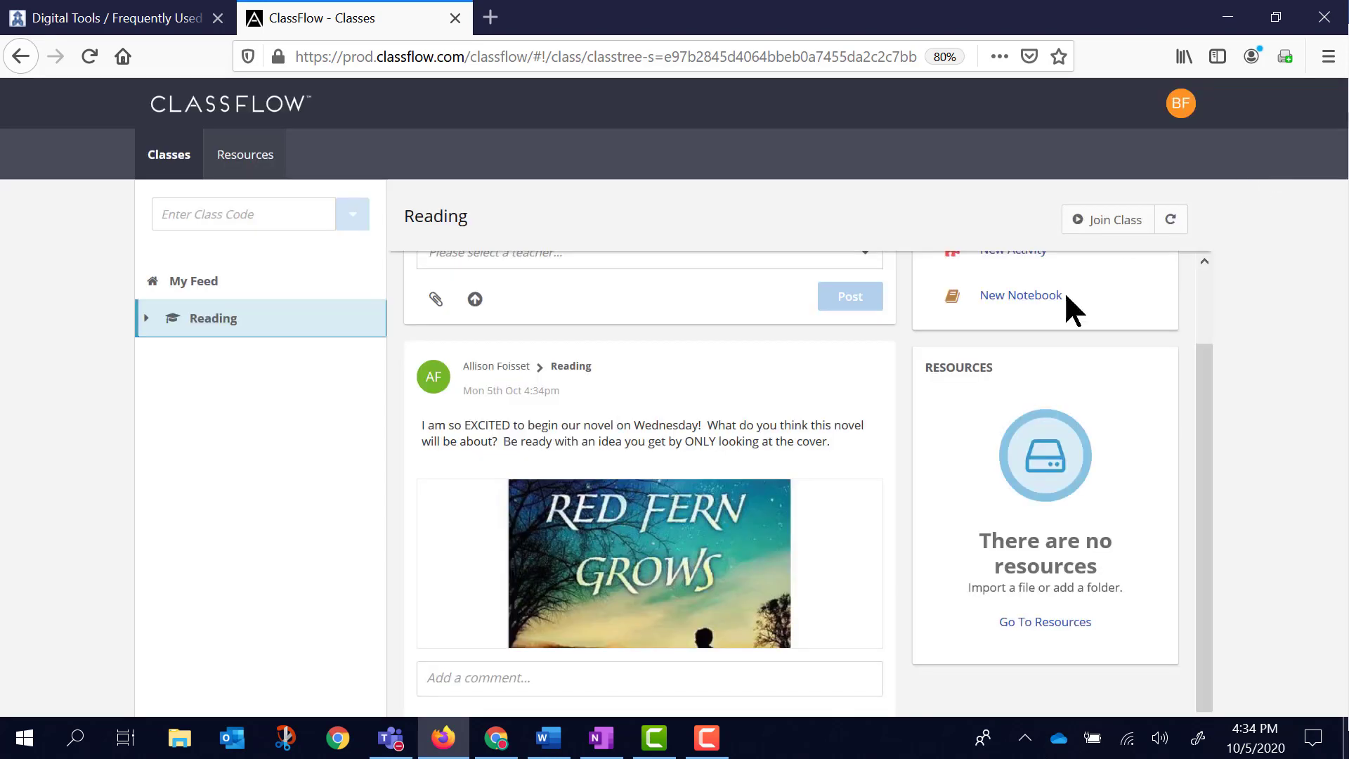
Step: Switch back to the teacher account in Chrome, browse the Videos and Pictures folders for a post upload, and cancel without choosing a file
click(496, 739)
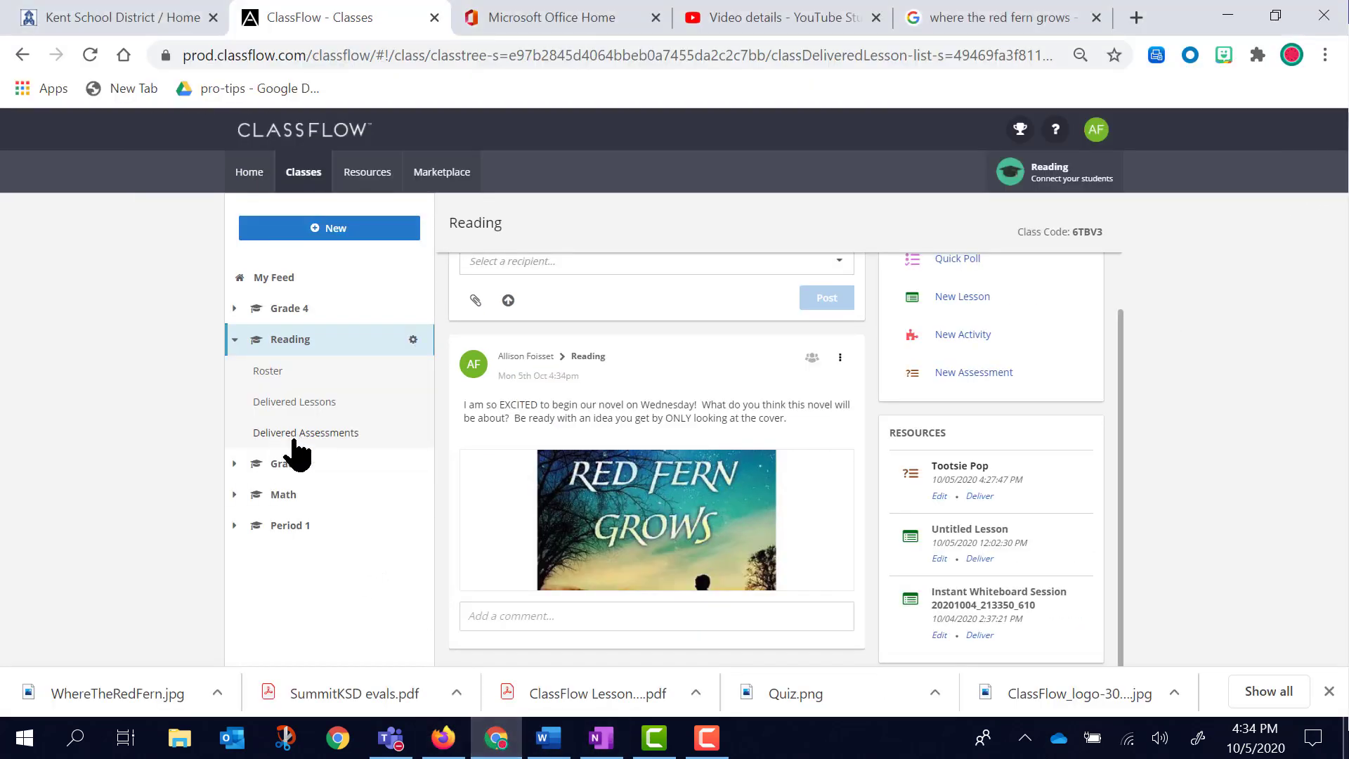
scroll(521, 399, up, 1)
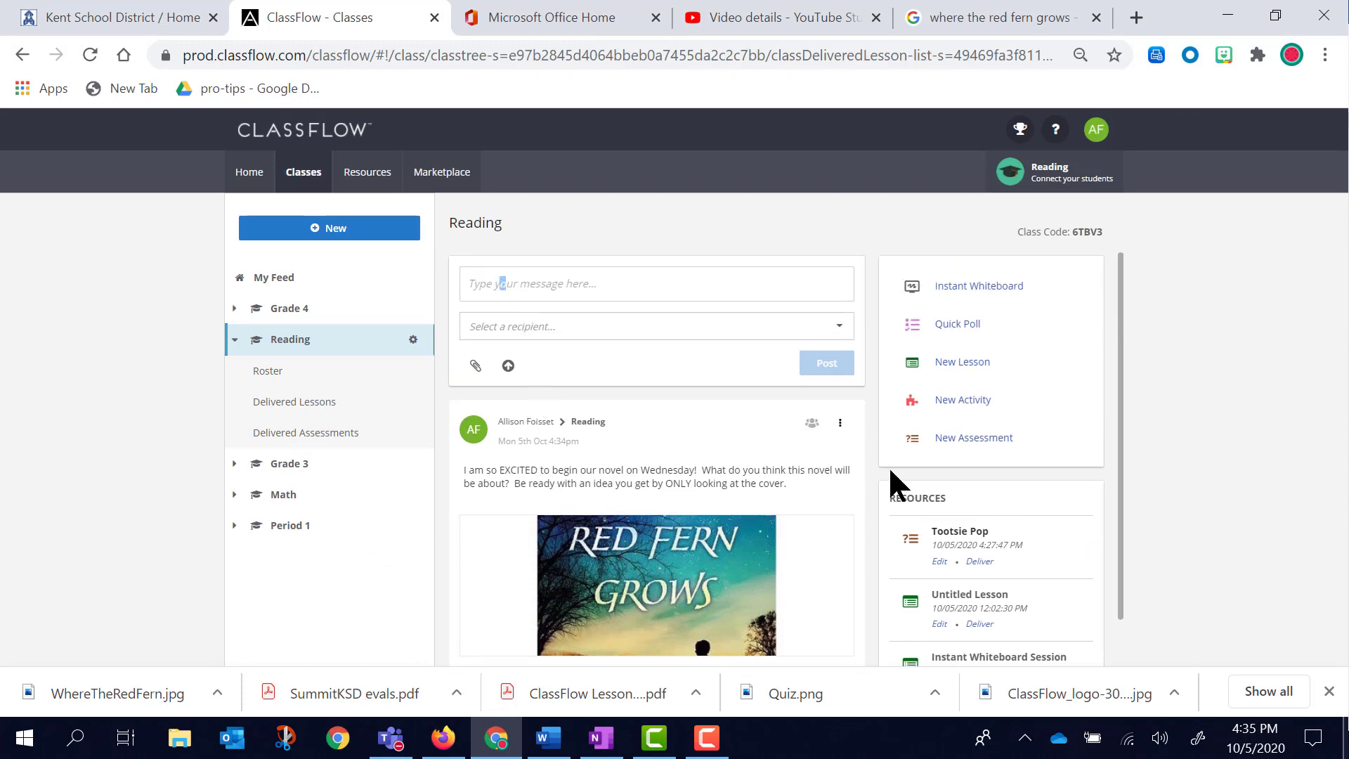
click(608, 283)
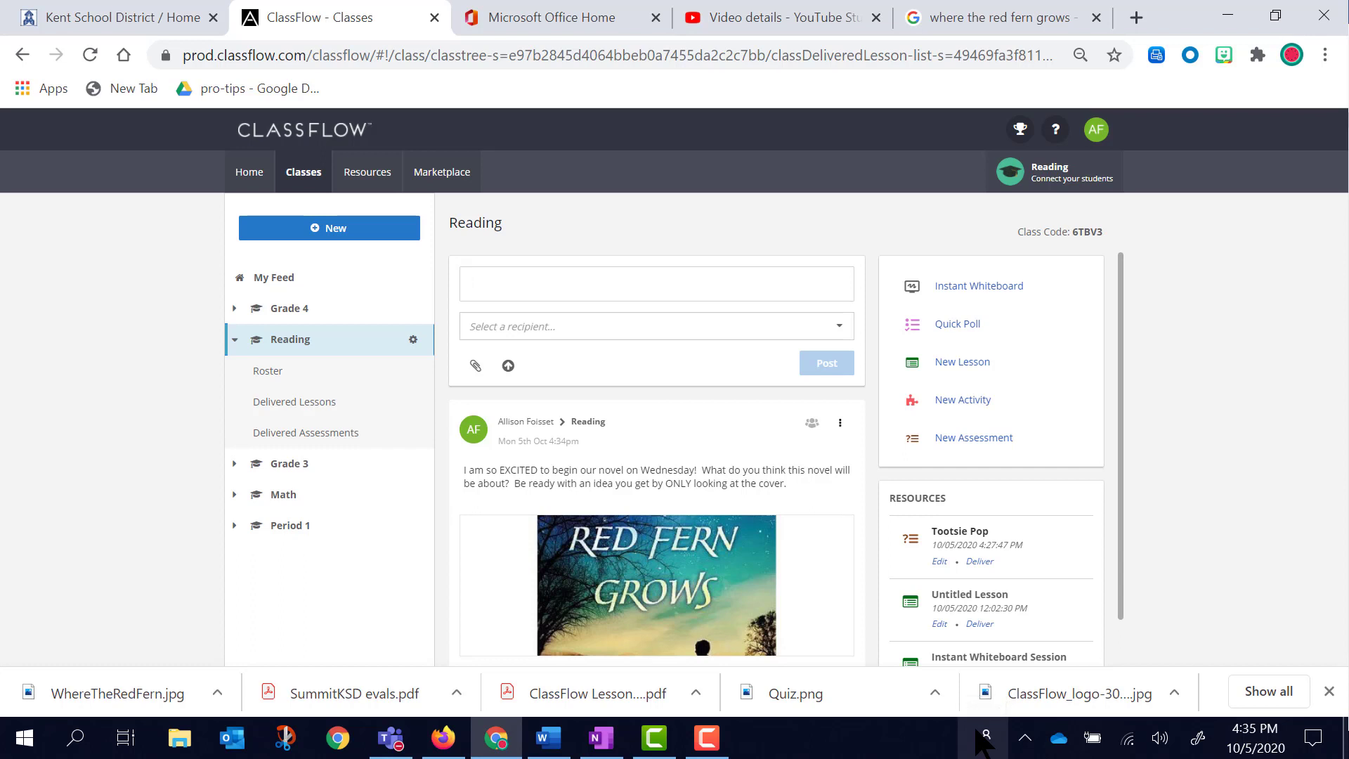
click(508, 365)
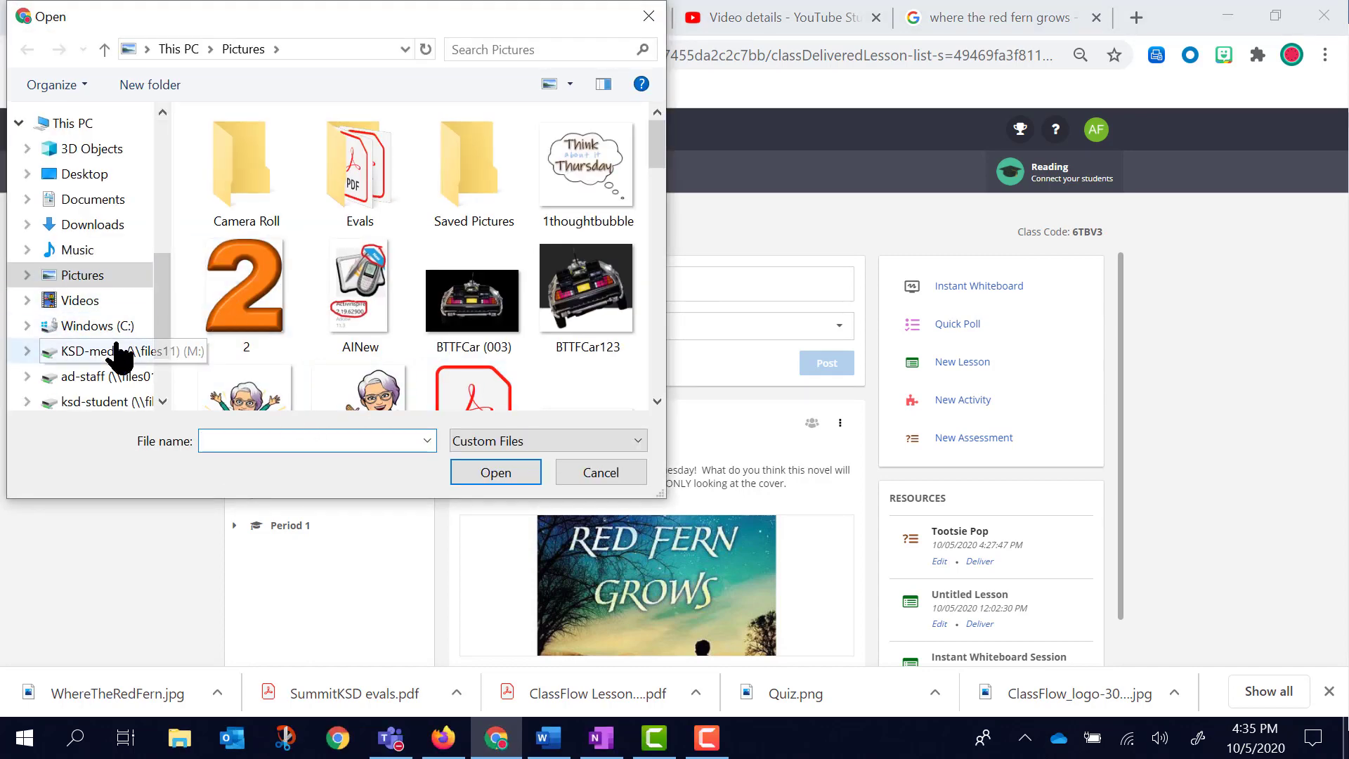
click(89, 303)
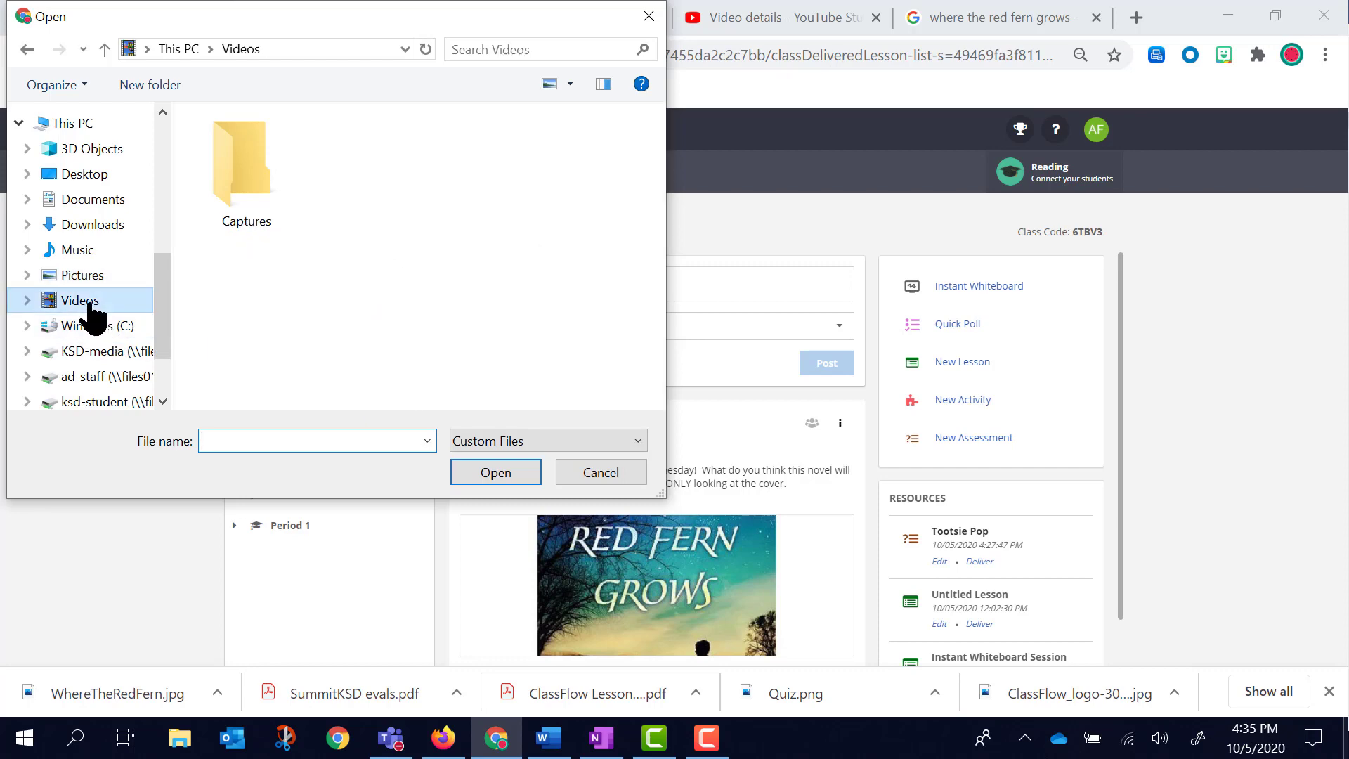
click(83, 280)
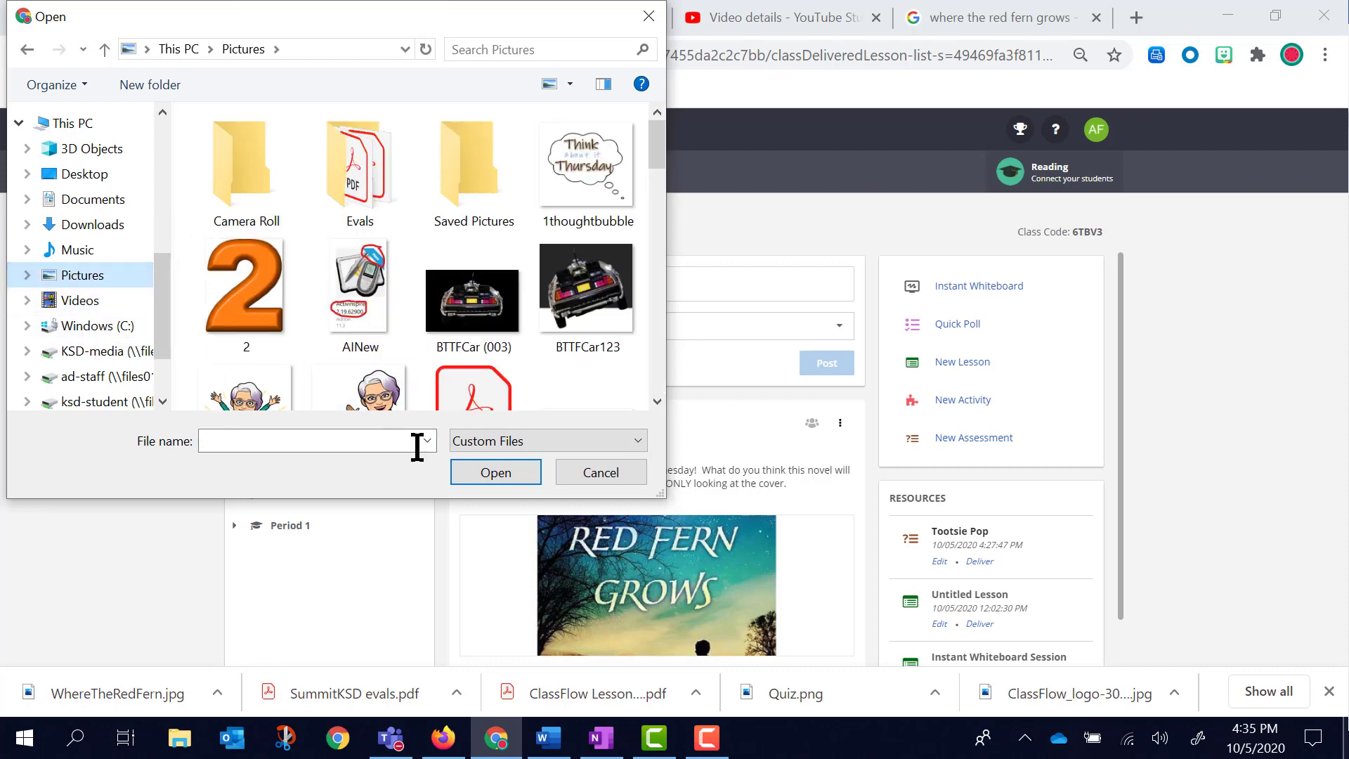
click(576, 468)
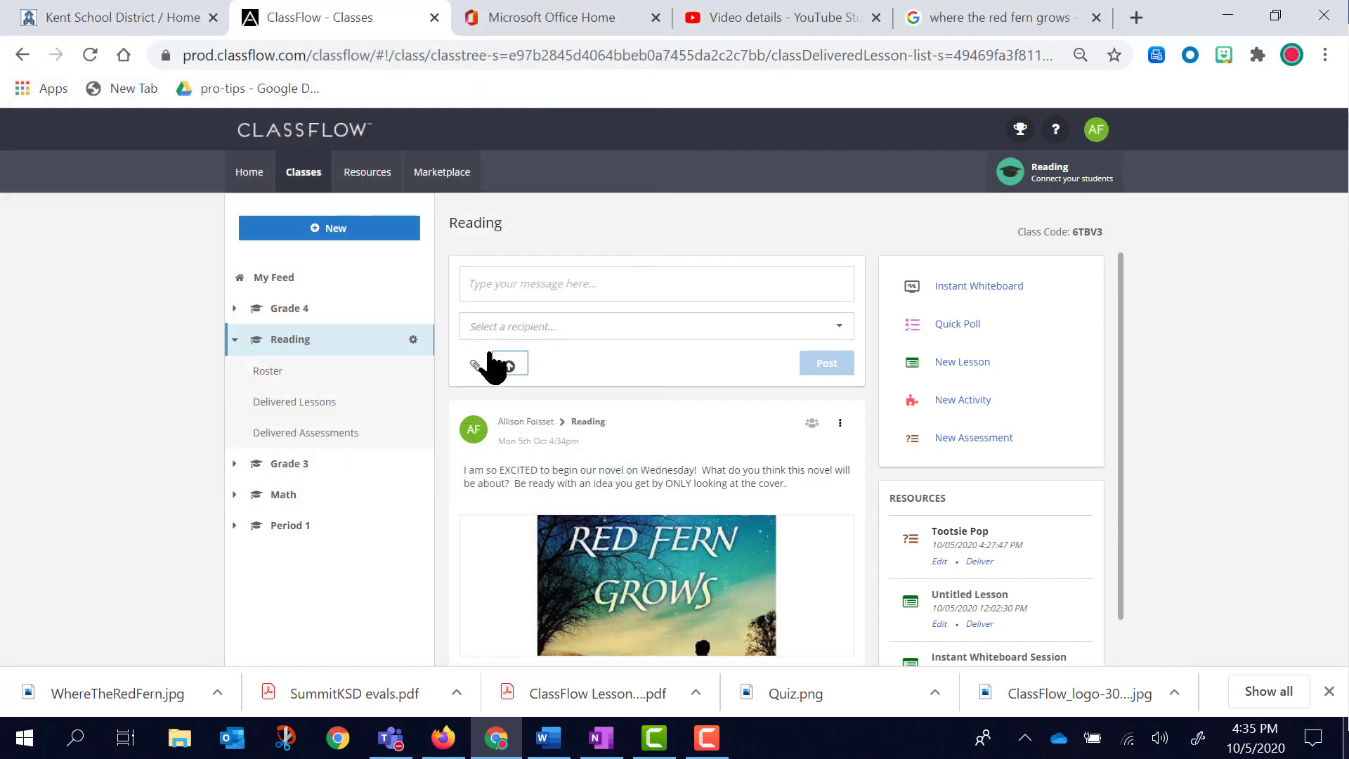
Step: Open the attachment chooser for a new Reading post, view the Web URL form, and return to the saved resources
click(475, 366)
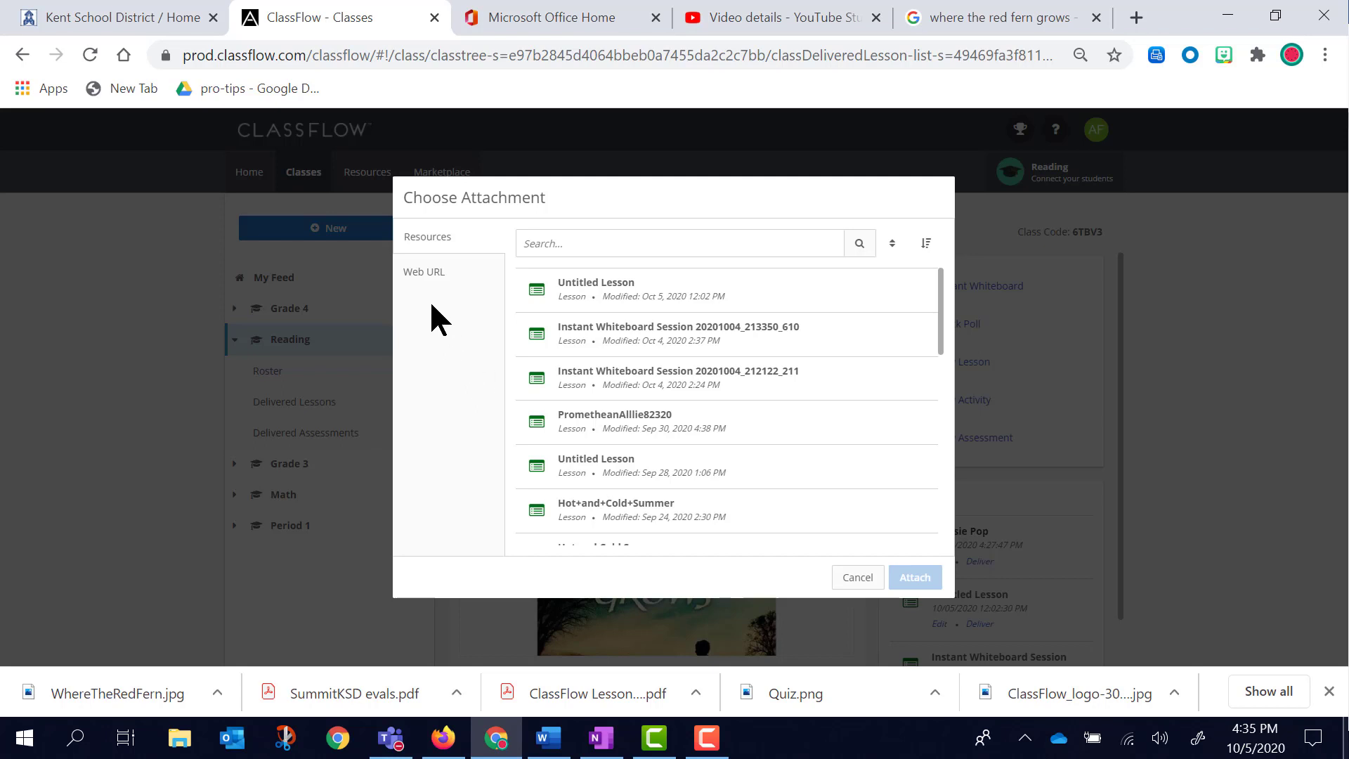
click(416, 277)
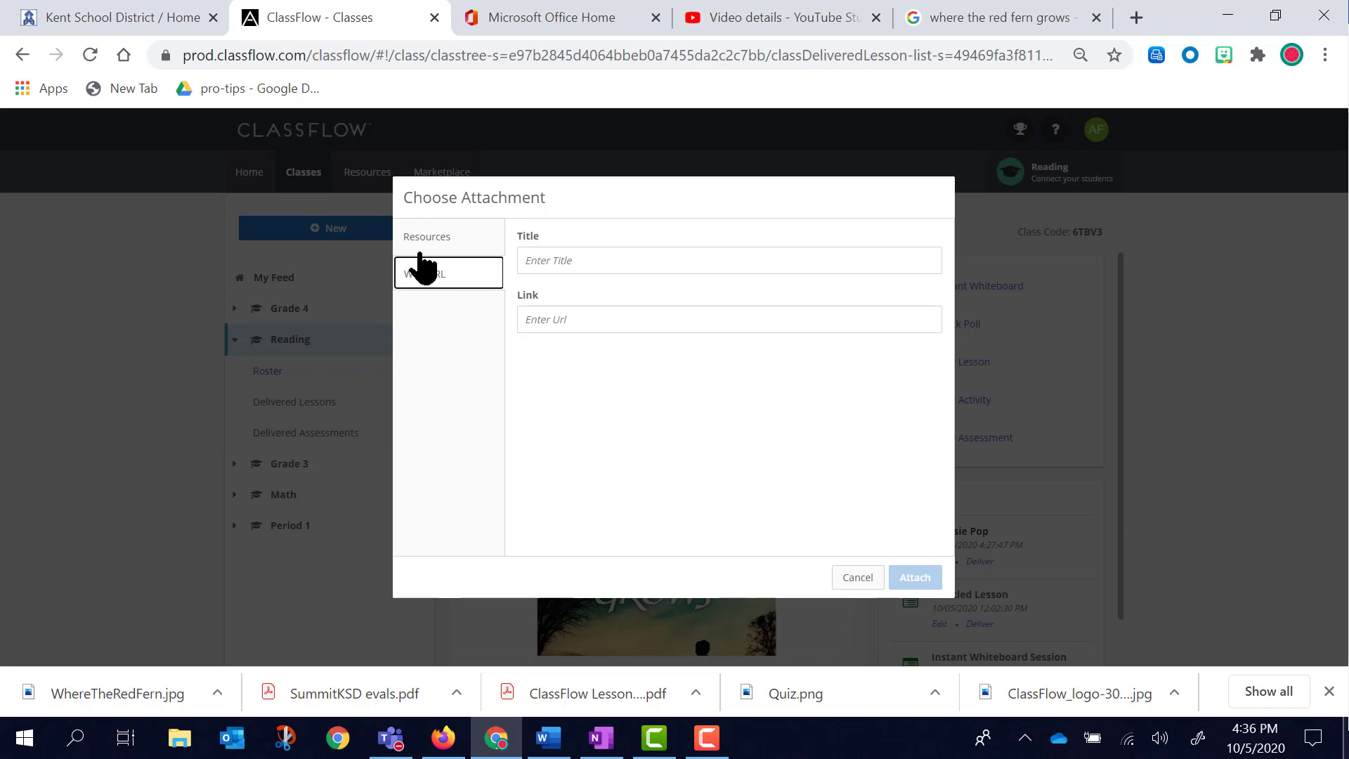
click(420, 244)
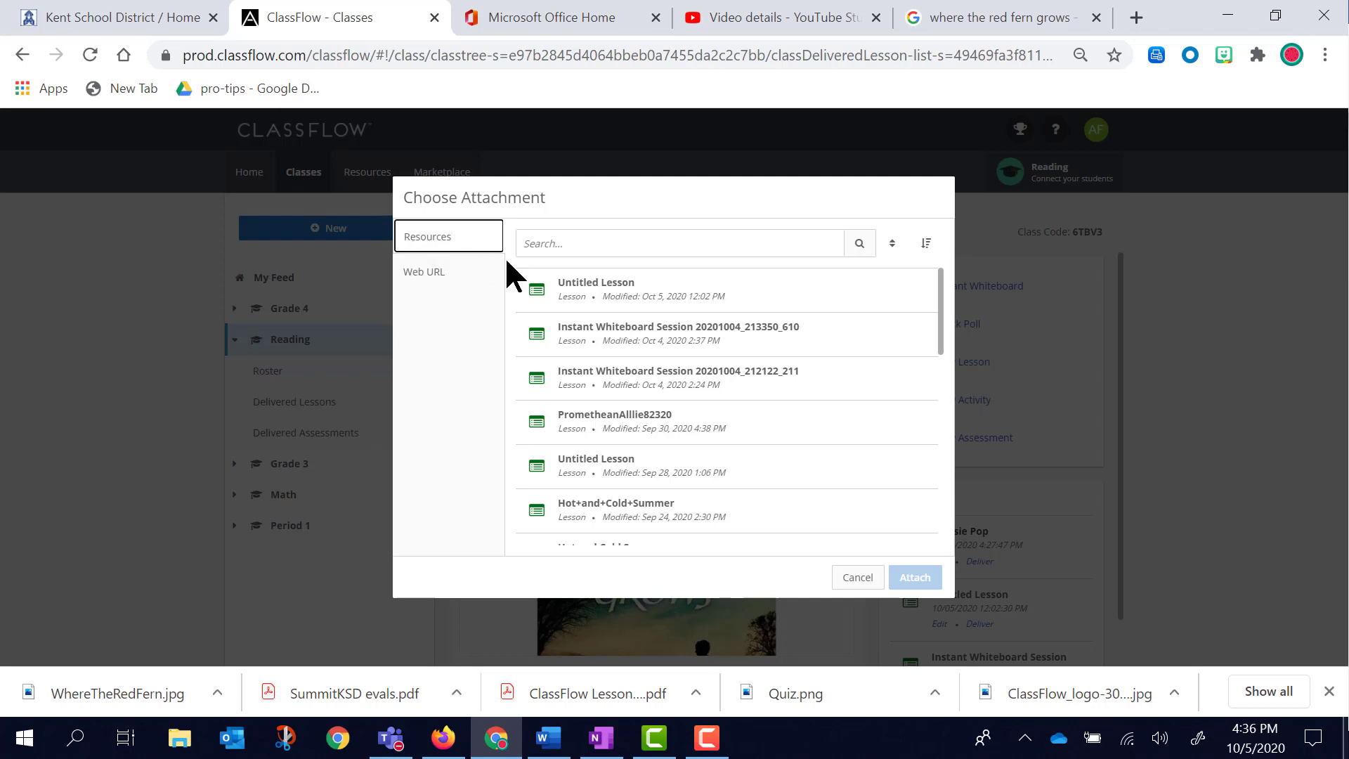
Step: Search the attachment resources for "Untit" and browse through the matching lessons and activities
click(532, 246)
text(Untit)
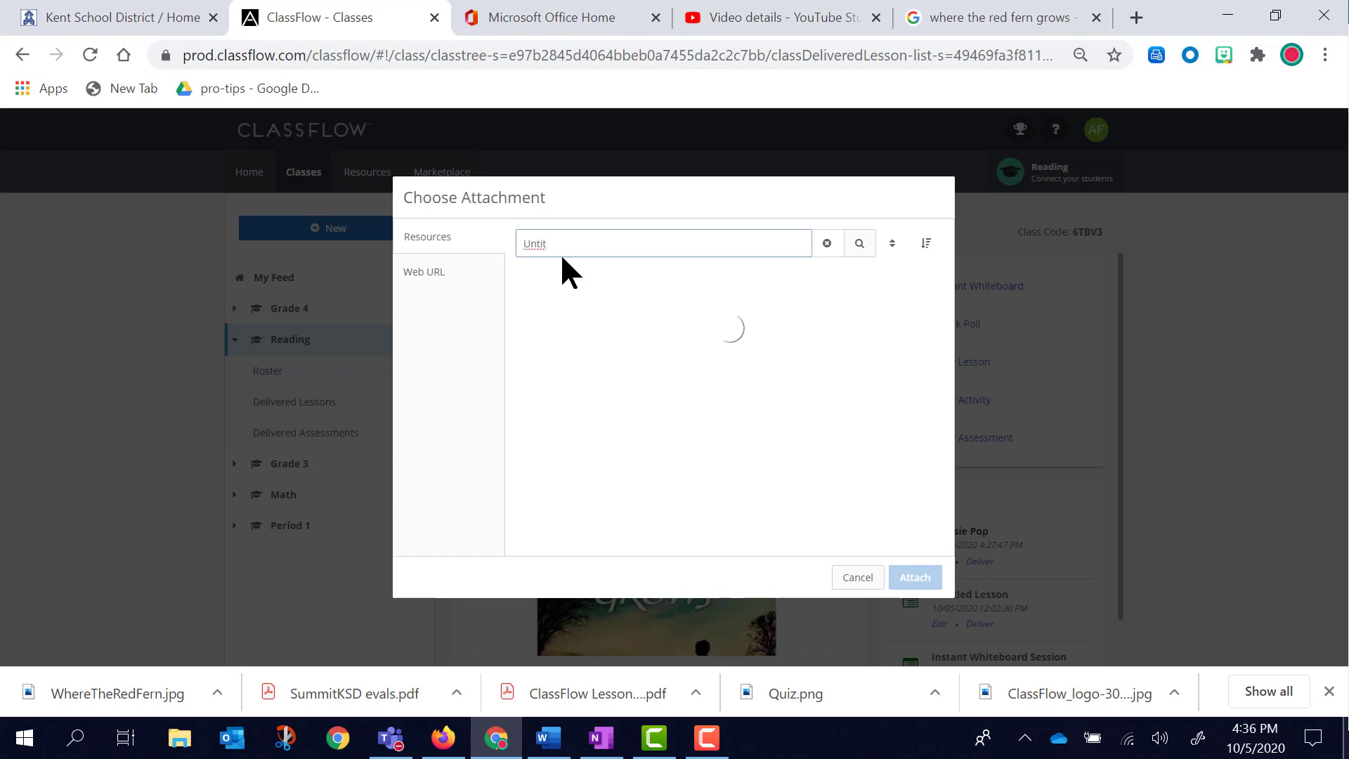
scroll(608, 355, down, 5)
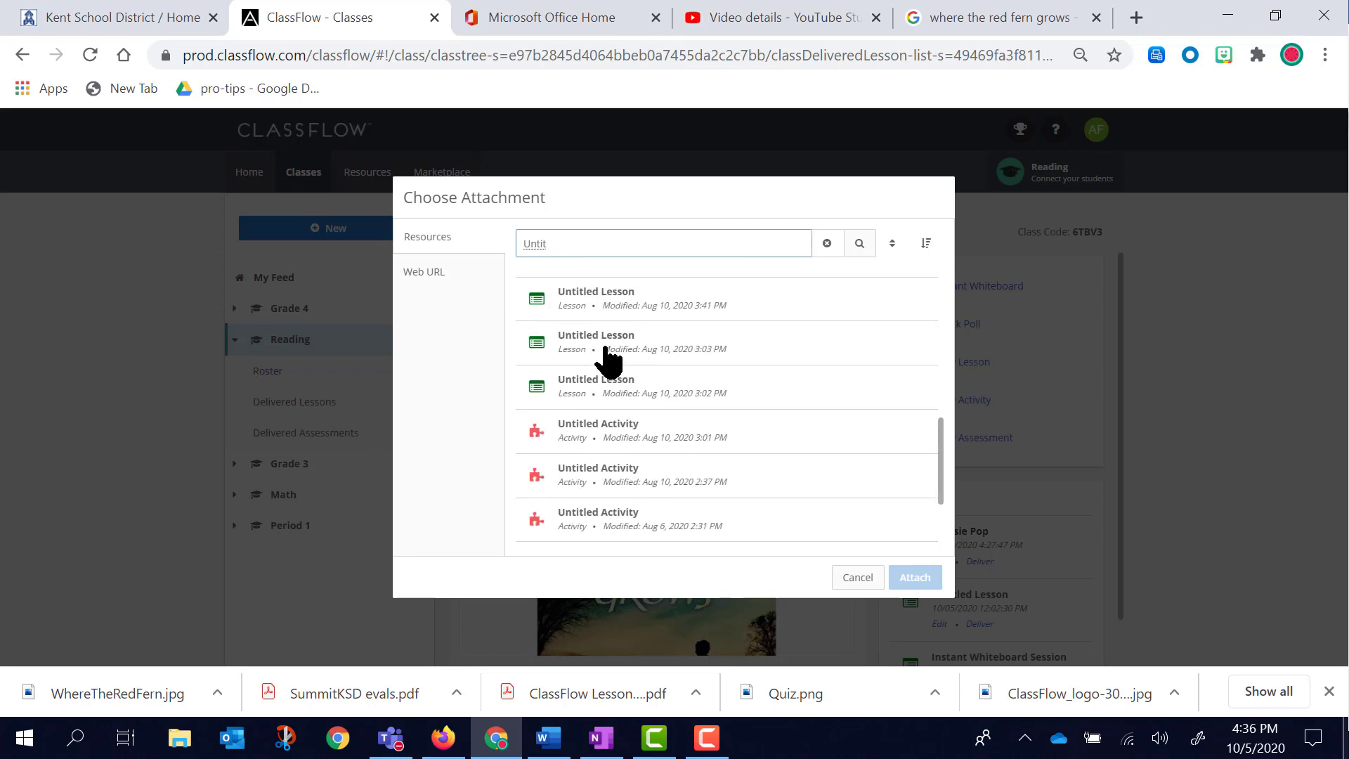
scroll(608, 356, up, 10)
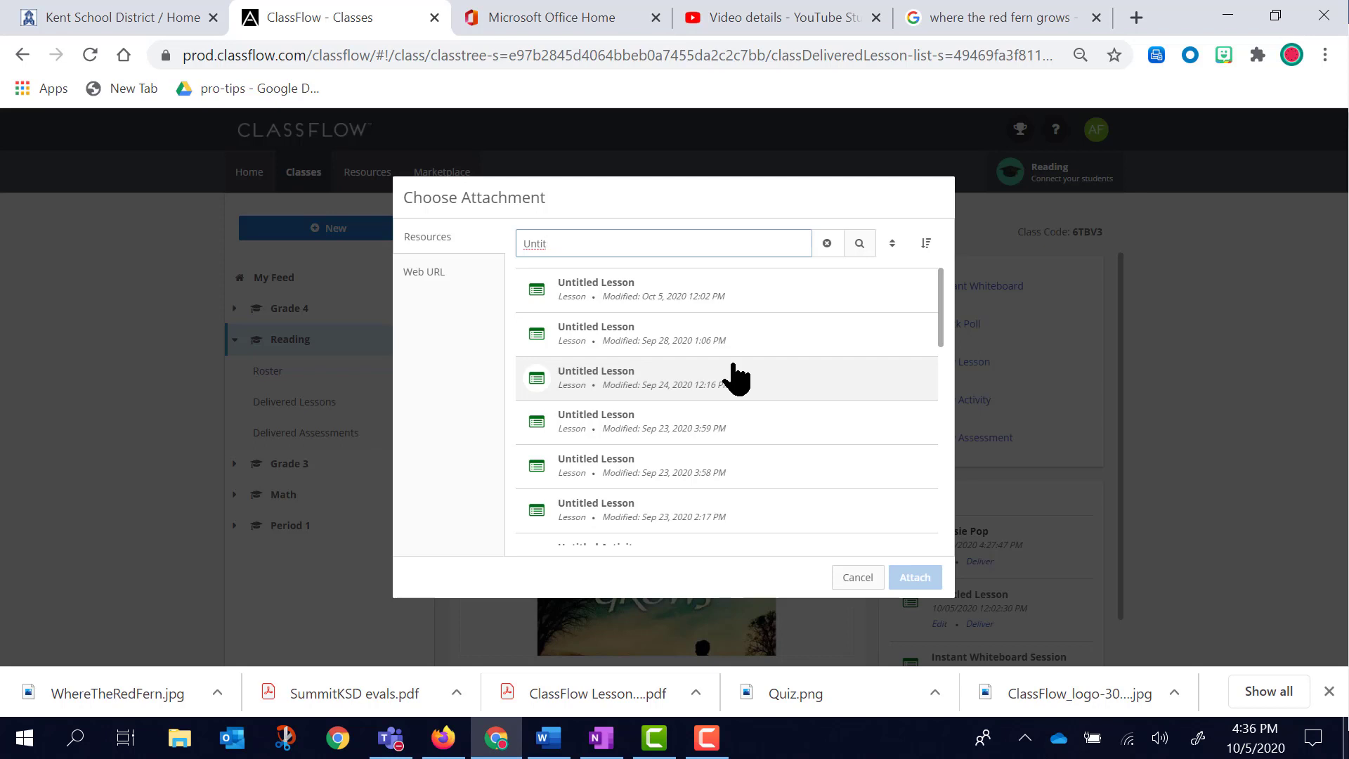
scroll(751, 422, down, 10)
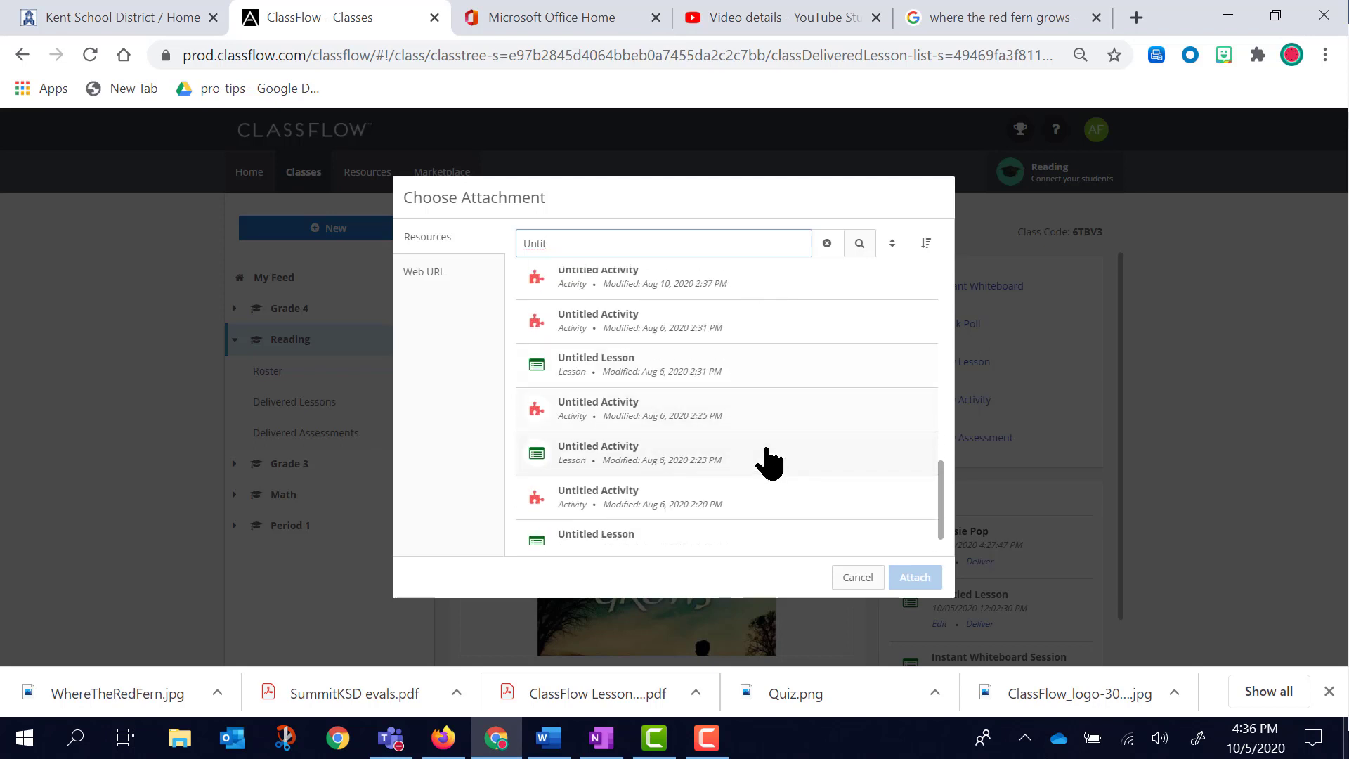
scroll(713, 394, up, 10)
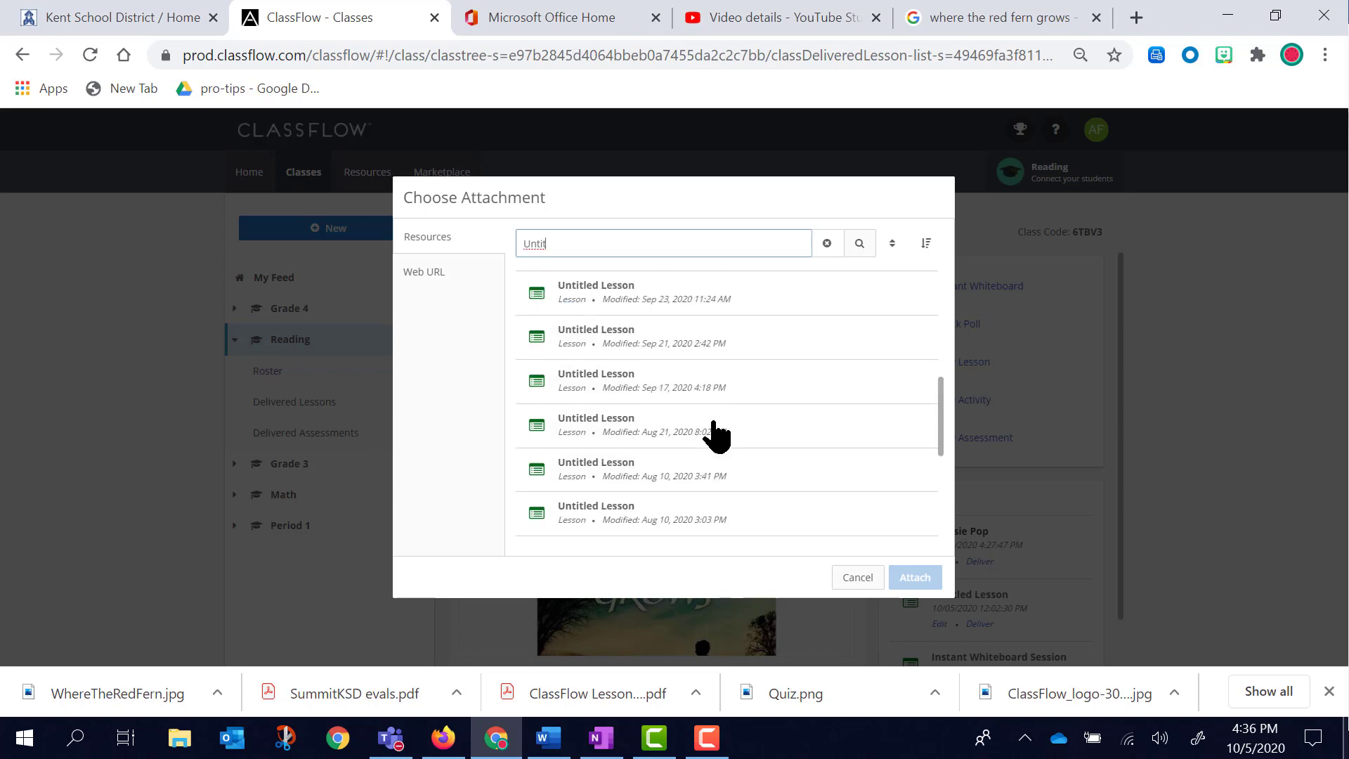
Step: Search the attachment resources for "Promethean" instead and attach the PrometheanAlllie lesson to the new post
double_click(533, 244)
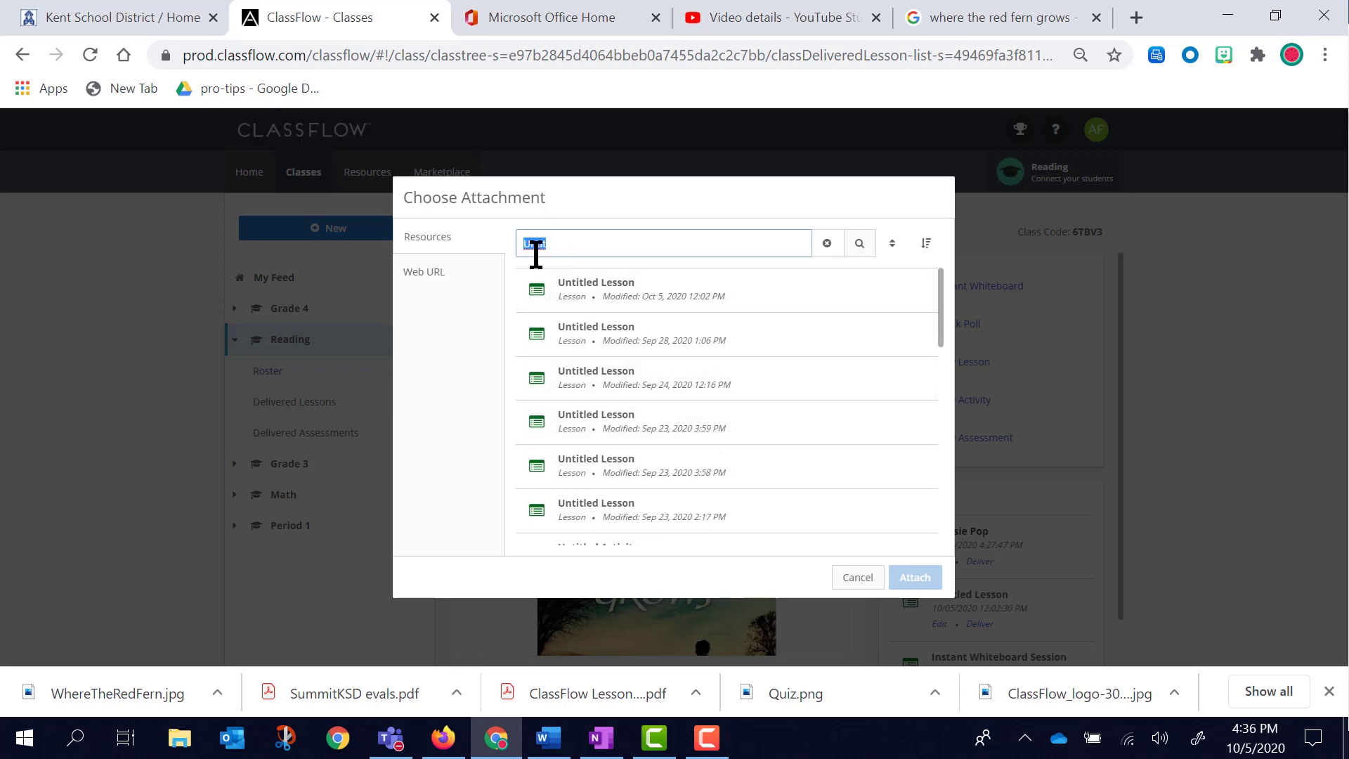
key(BackSpace)
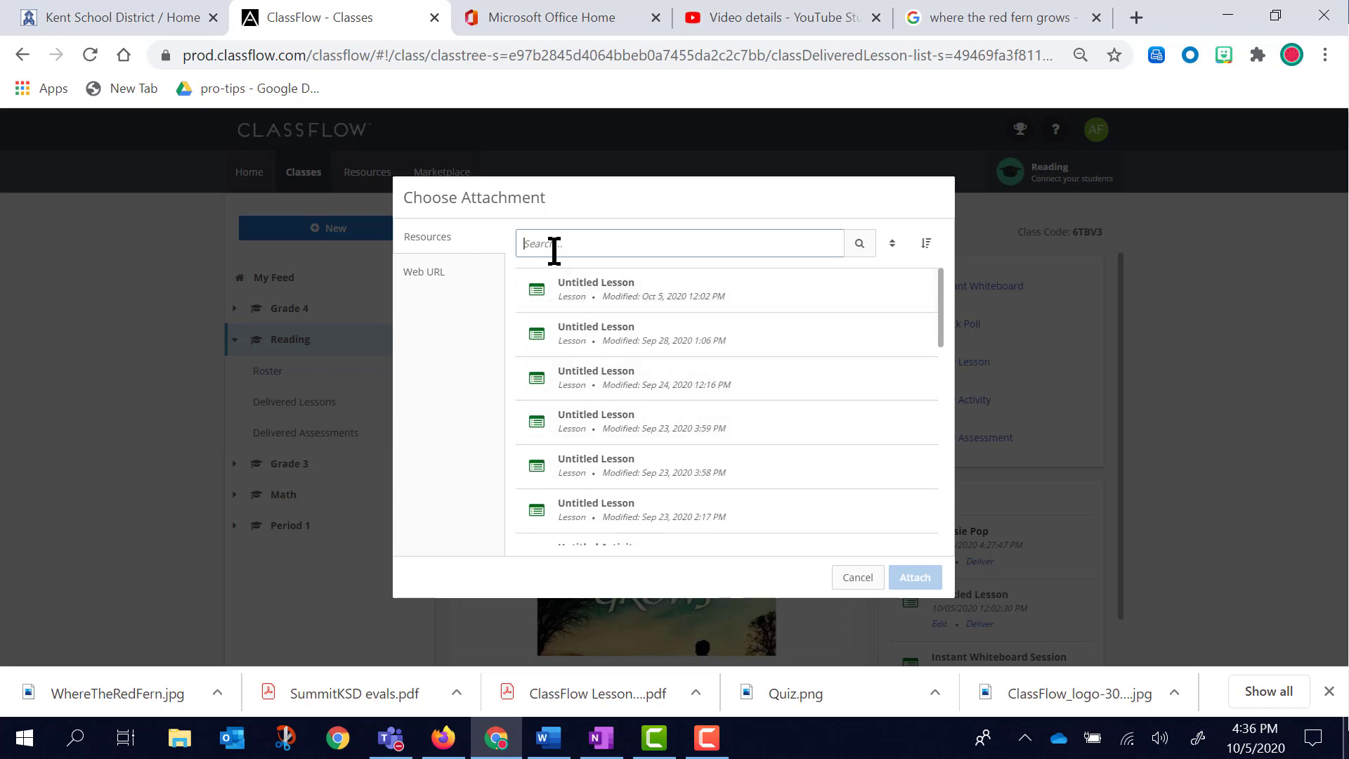
text(Promethean)
key(Return)
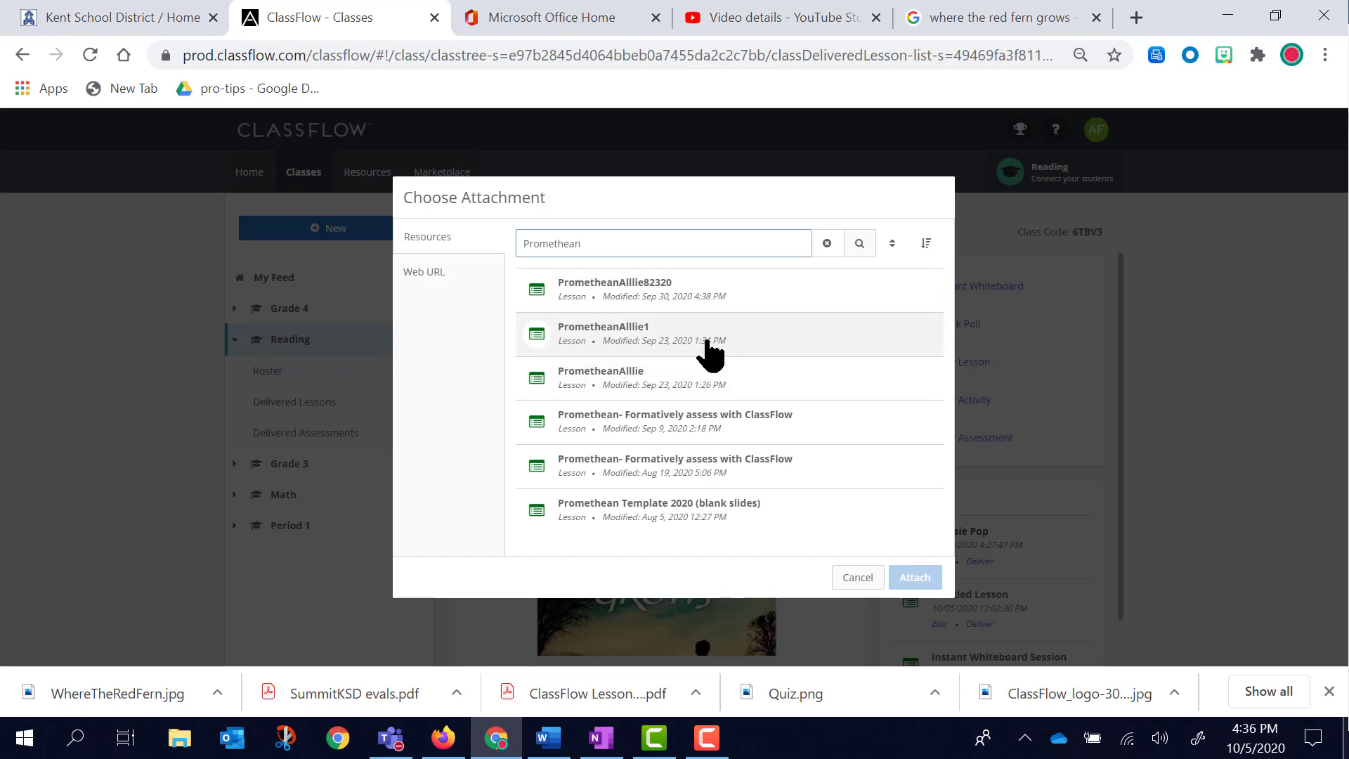
click(698, 390)
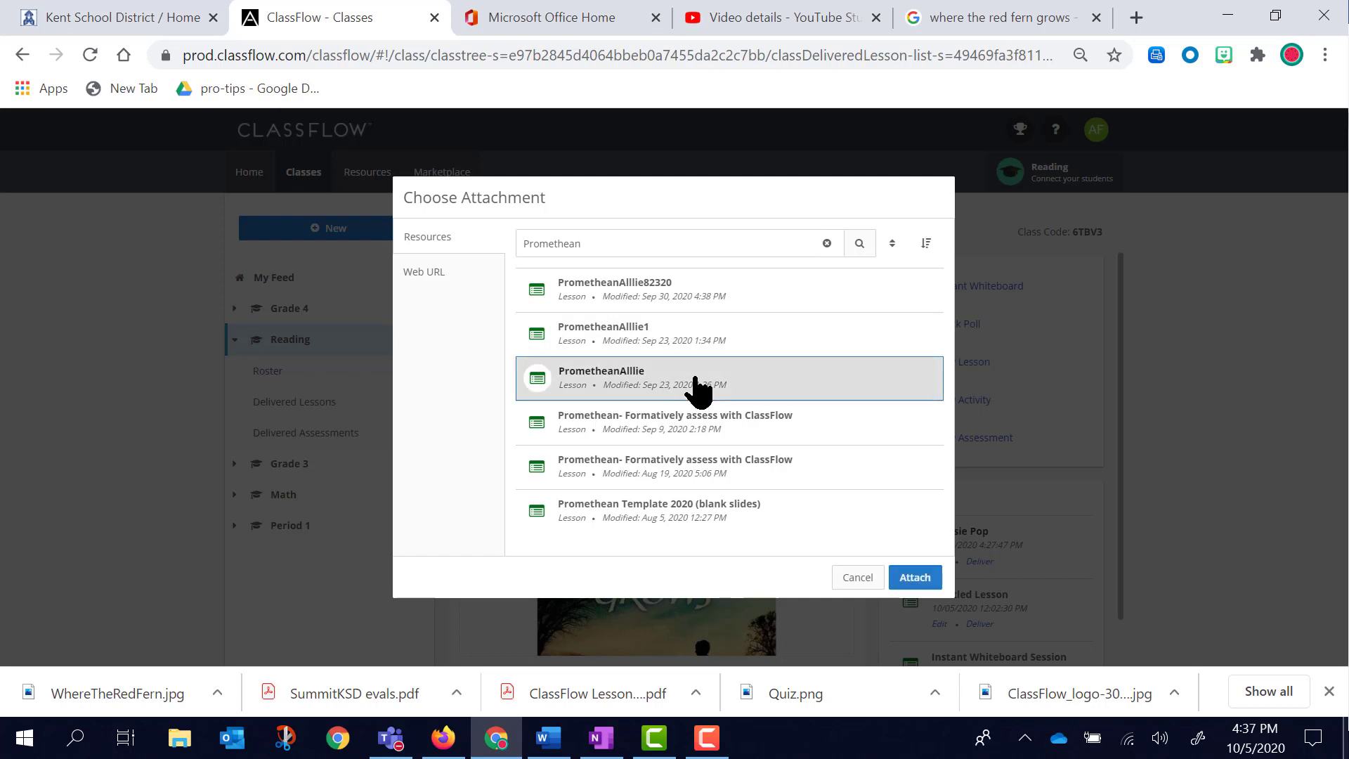
click(910, 580)
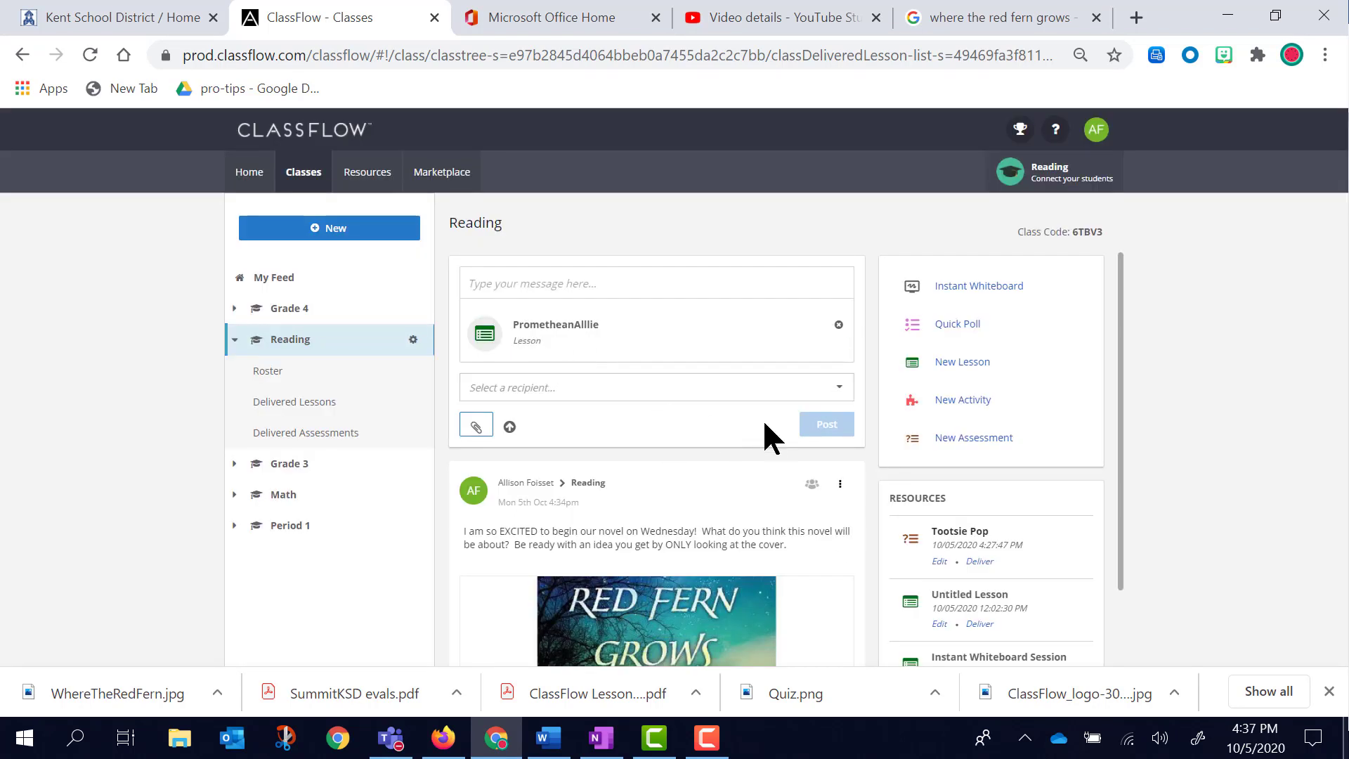
Step: Address the post with the attached lesson to the Reading class and publish it
click(791, 385)
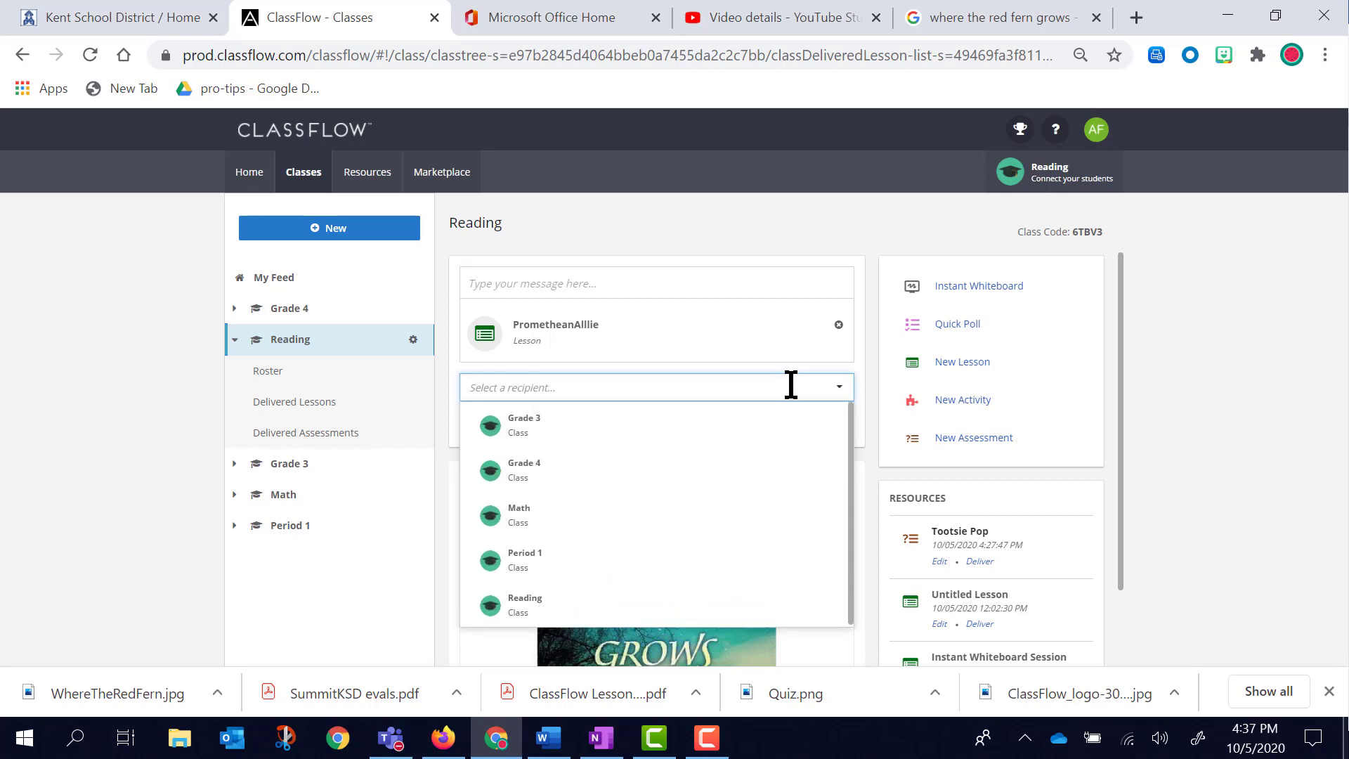
click(585, 615)
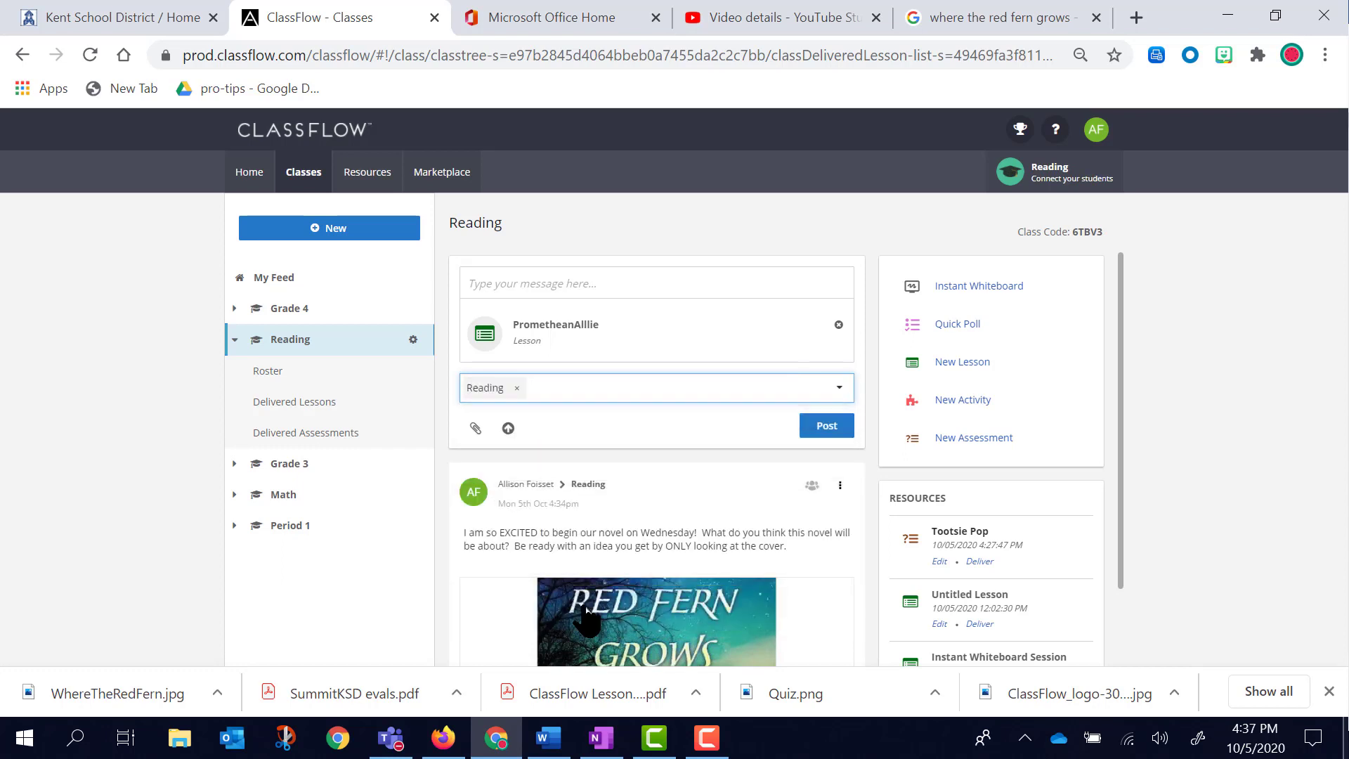
click(826, 429)
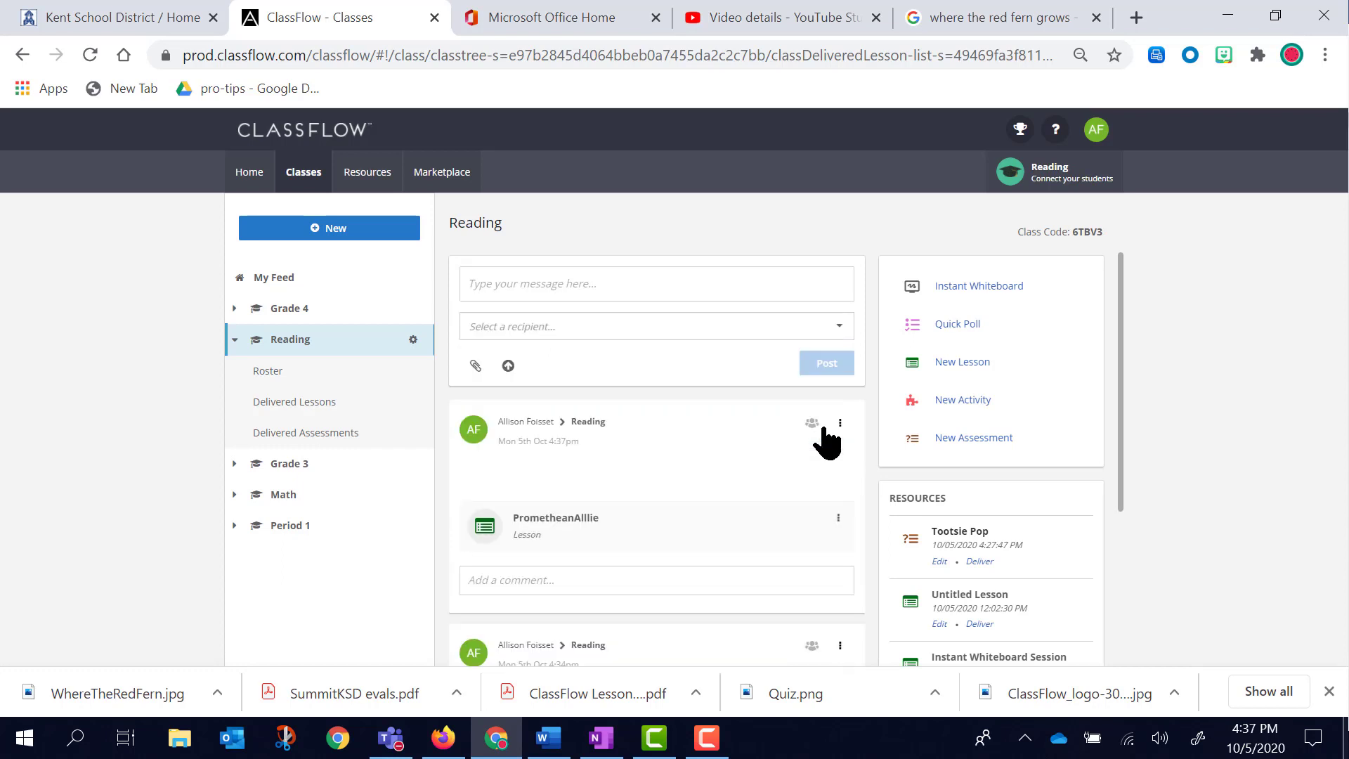
Step: Switch to the student account in Firefox and refresh the Reading feed by going to My Feed and back
click(442, 738)
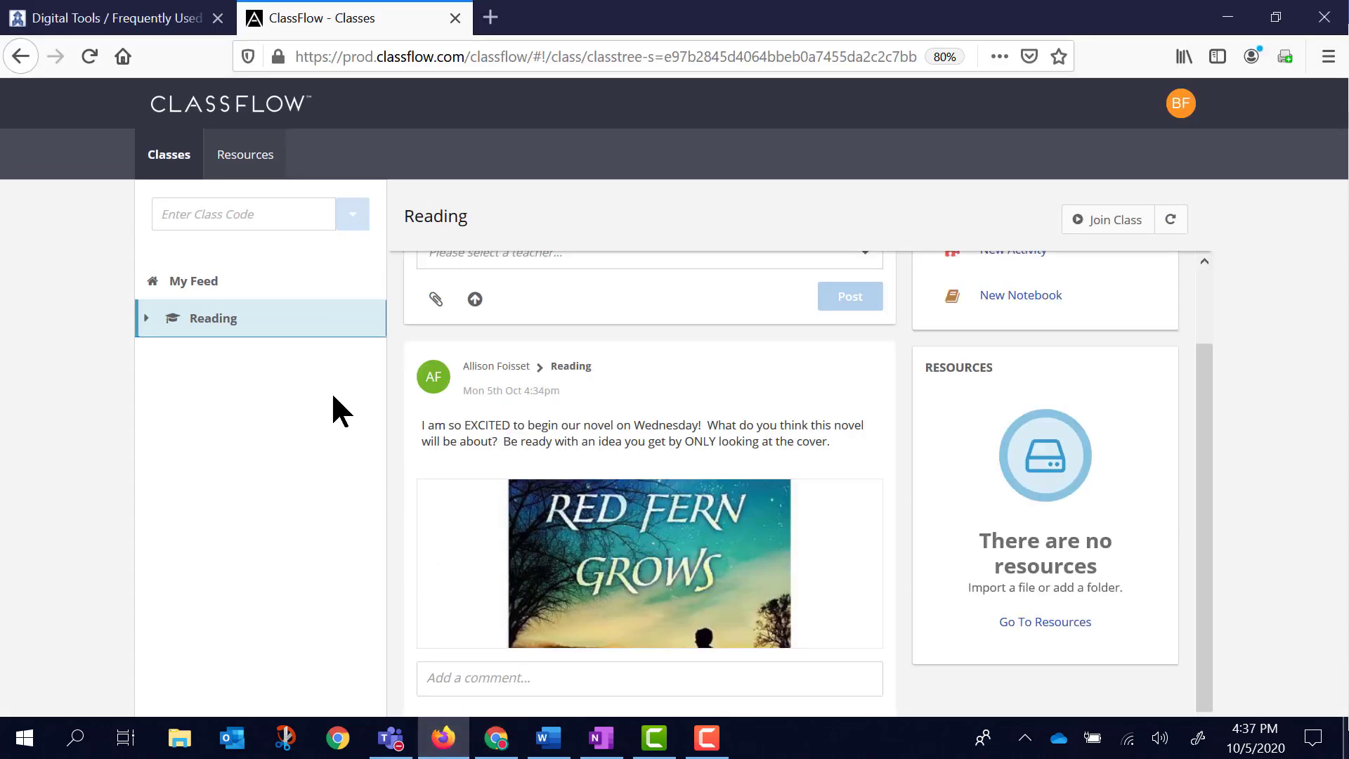
click(233, 285)
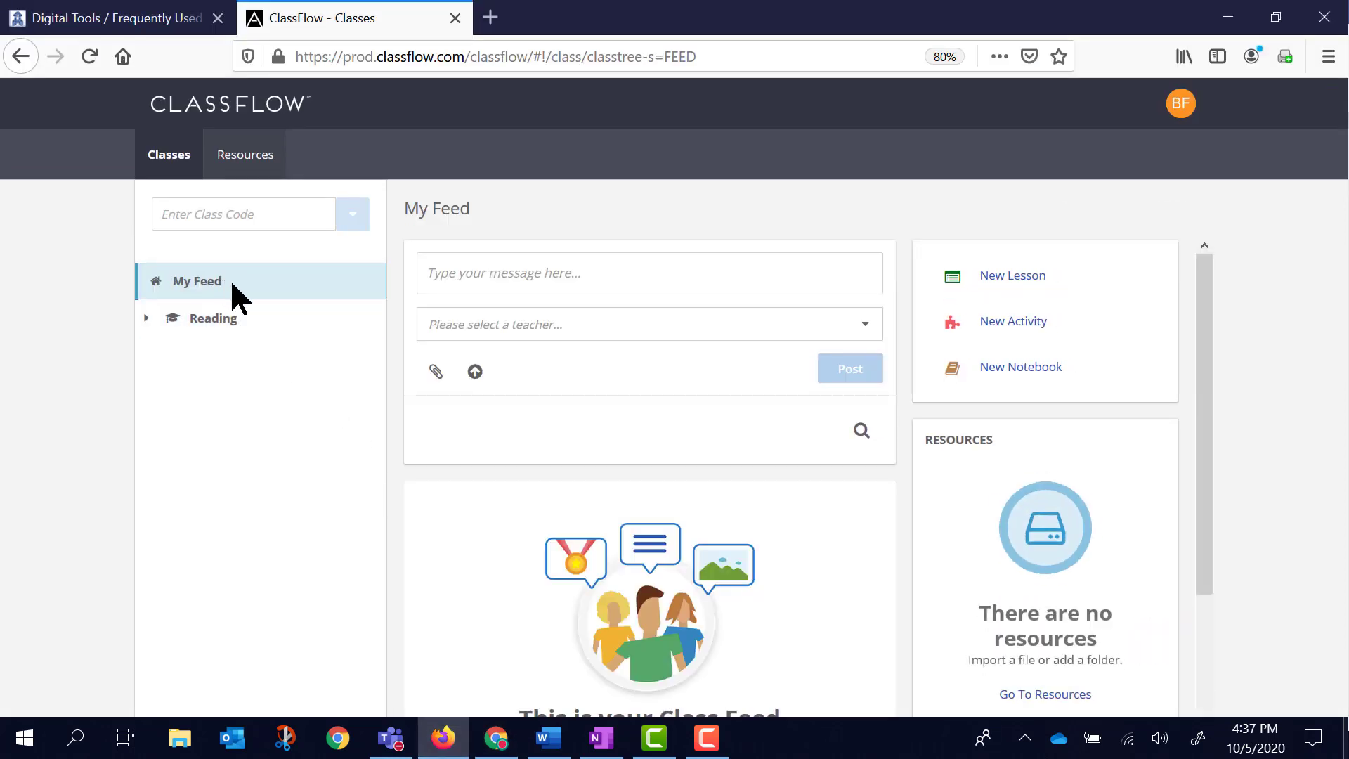
click(231, 320)
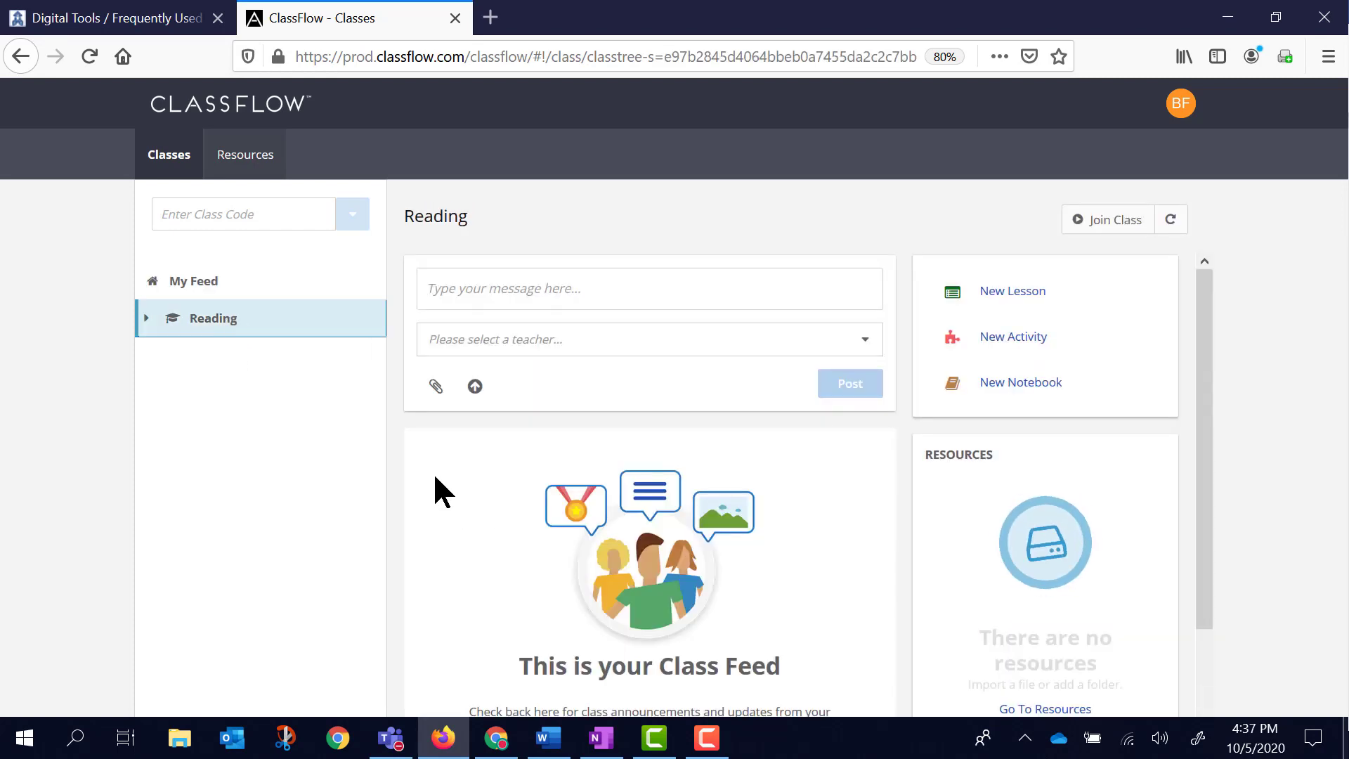
click(216, 282)
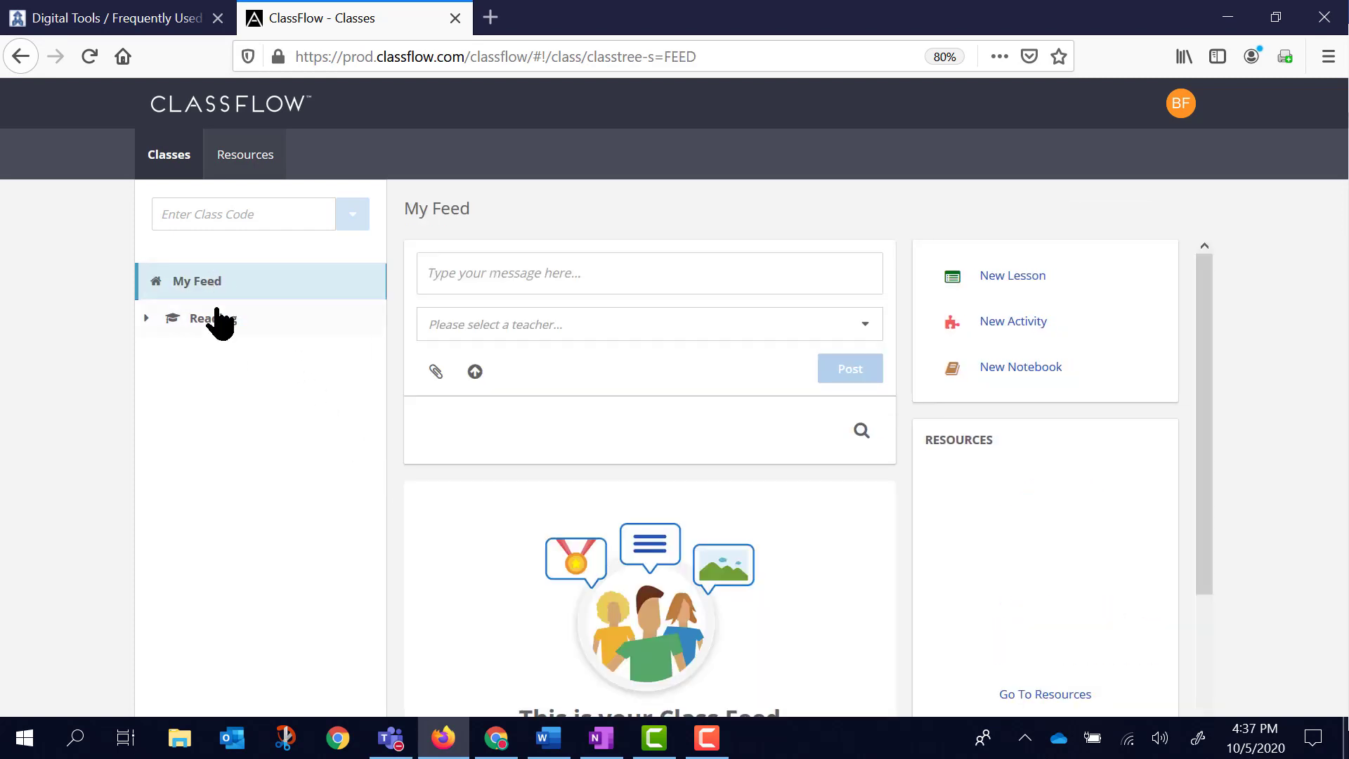
click(217, 316)
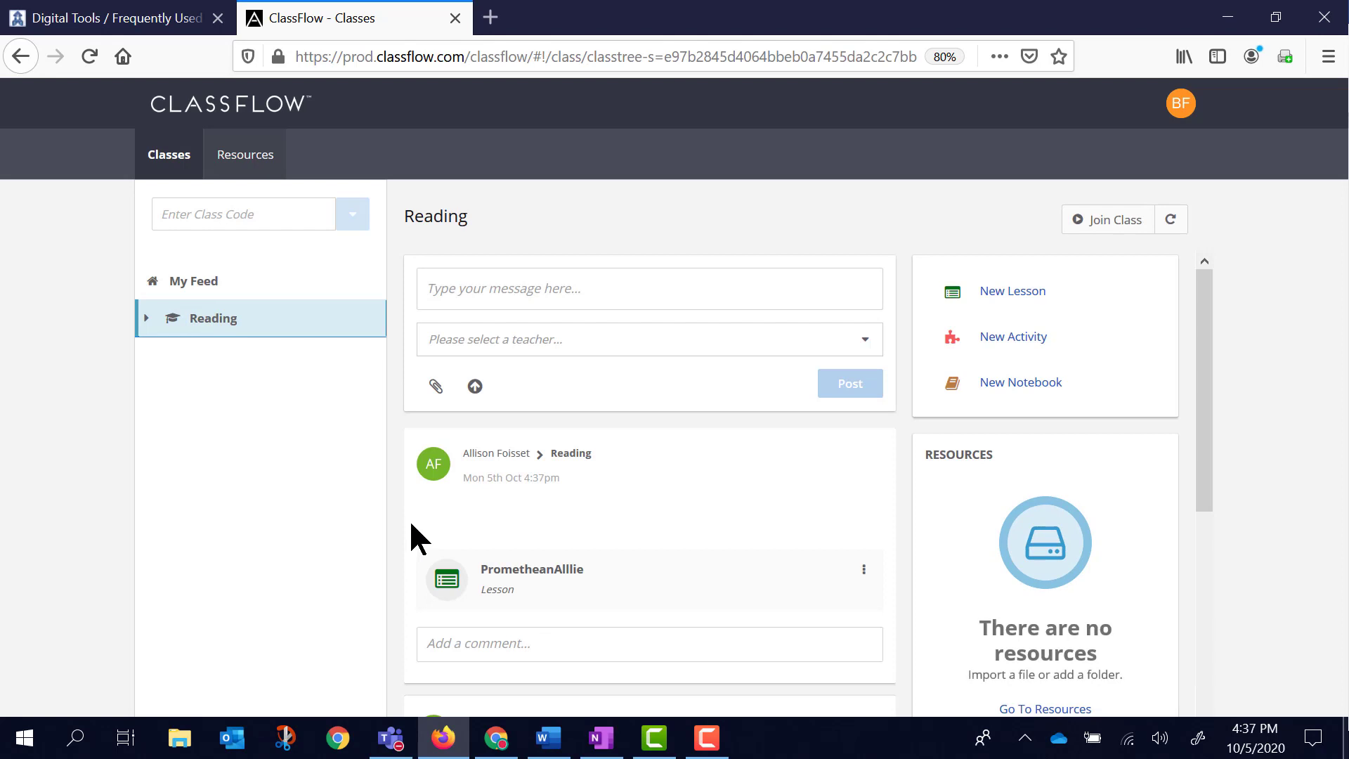
Step: Open the PrometheanAlllie lesson from the new Reading post and page through its first cards as the student
click(448, 589)
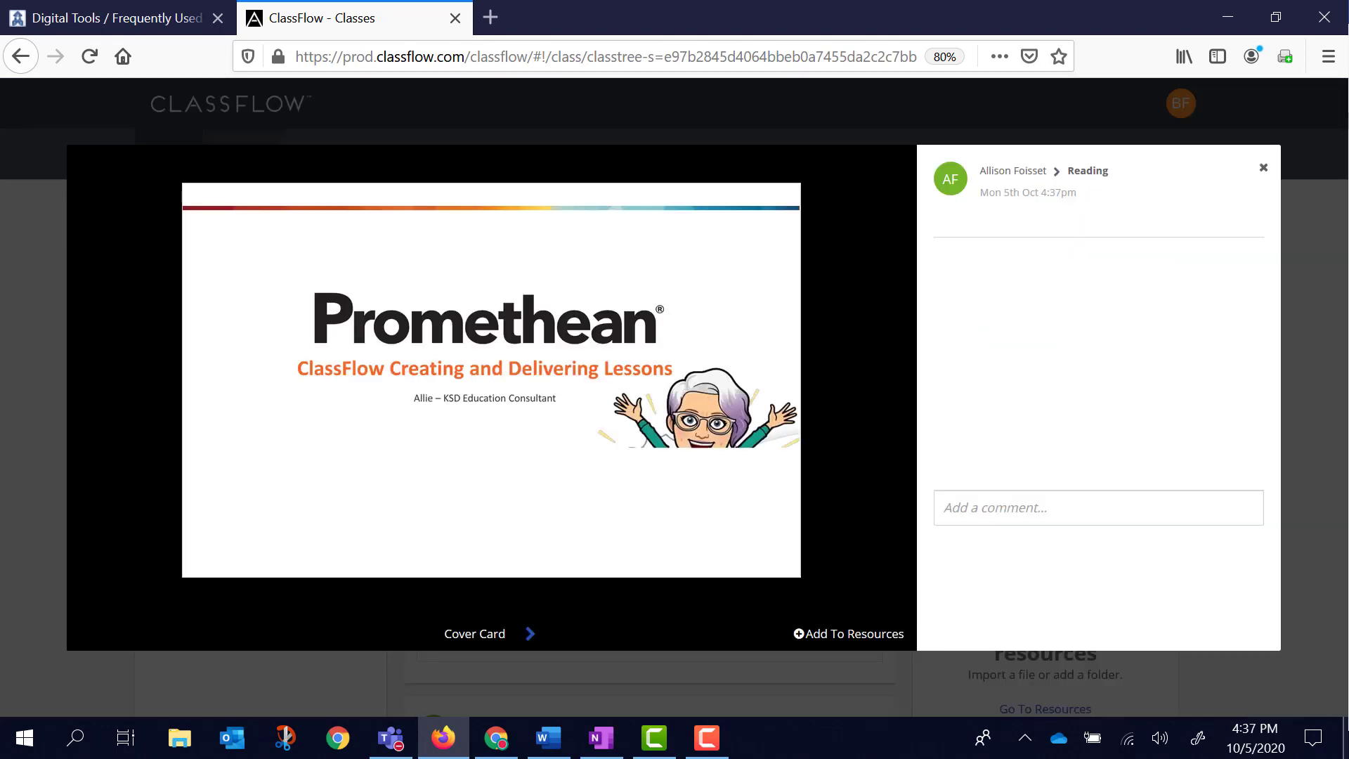
click(531, 633)
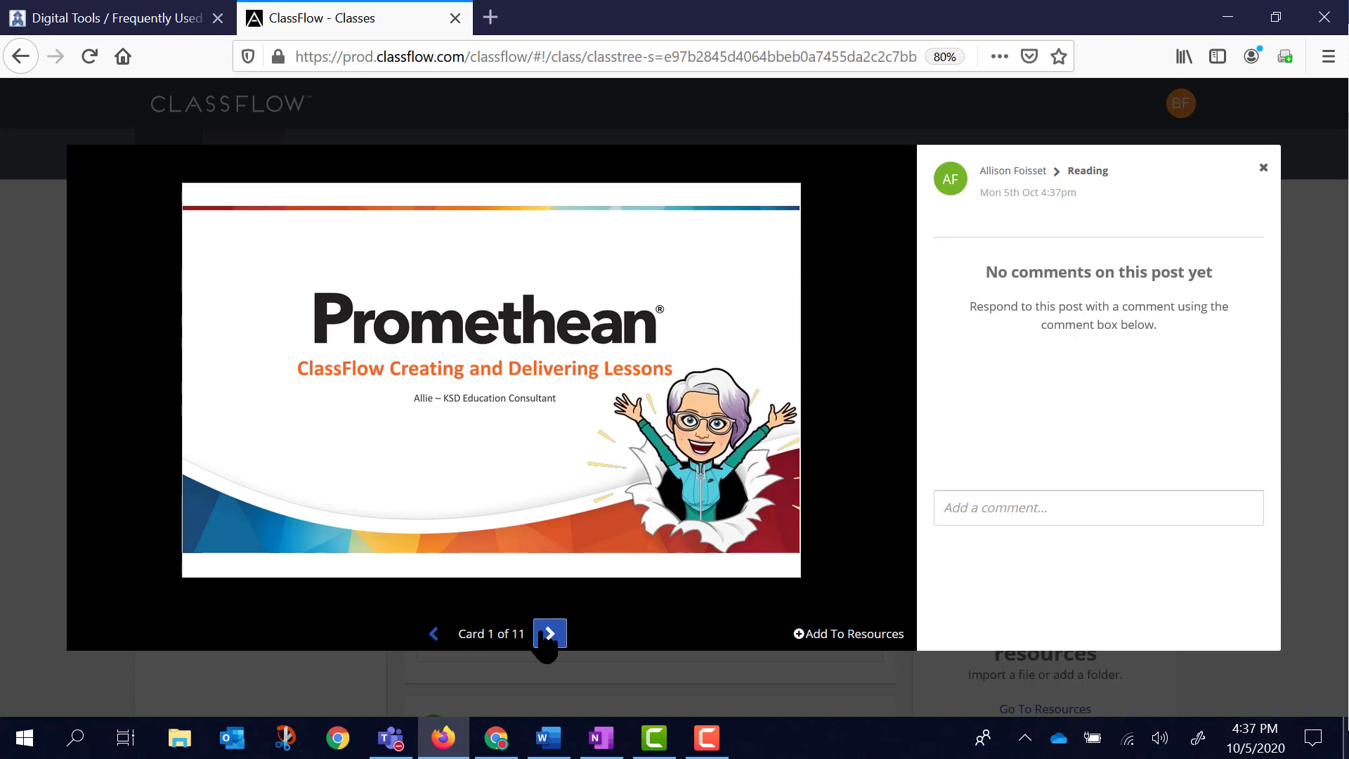
click(549, 634)
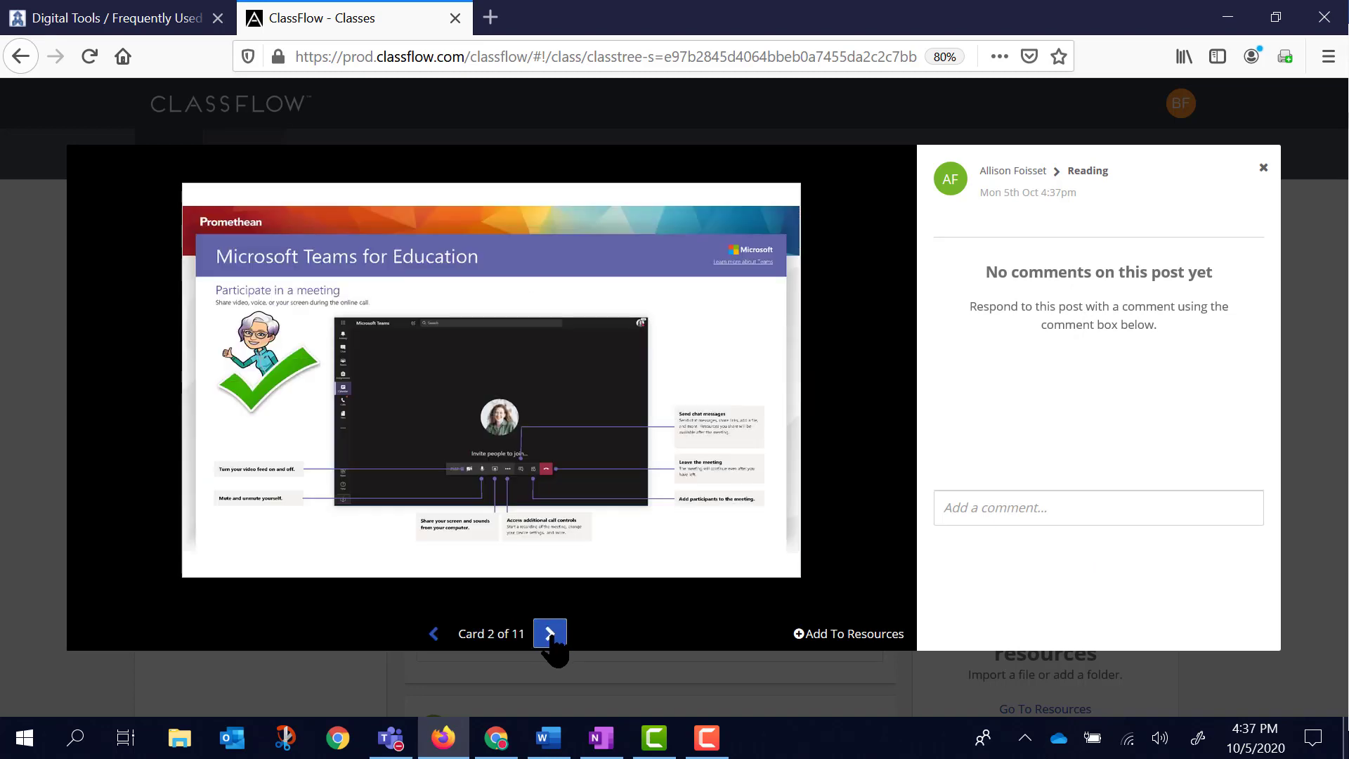
click(549, 634)
click(550, 634)
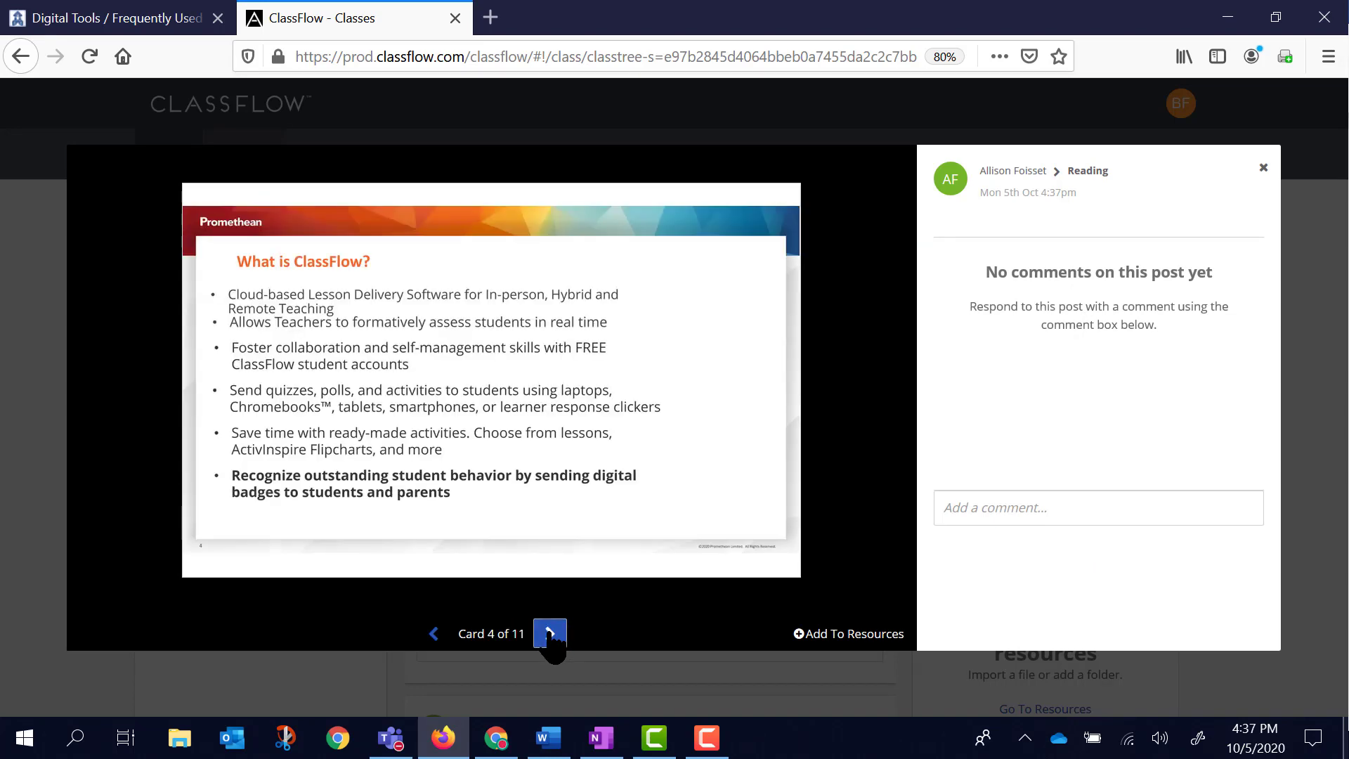
click(550, 633)
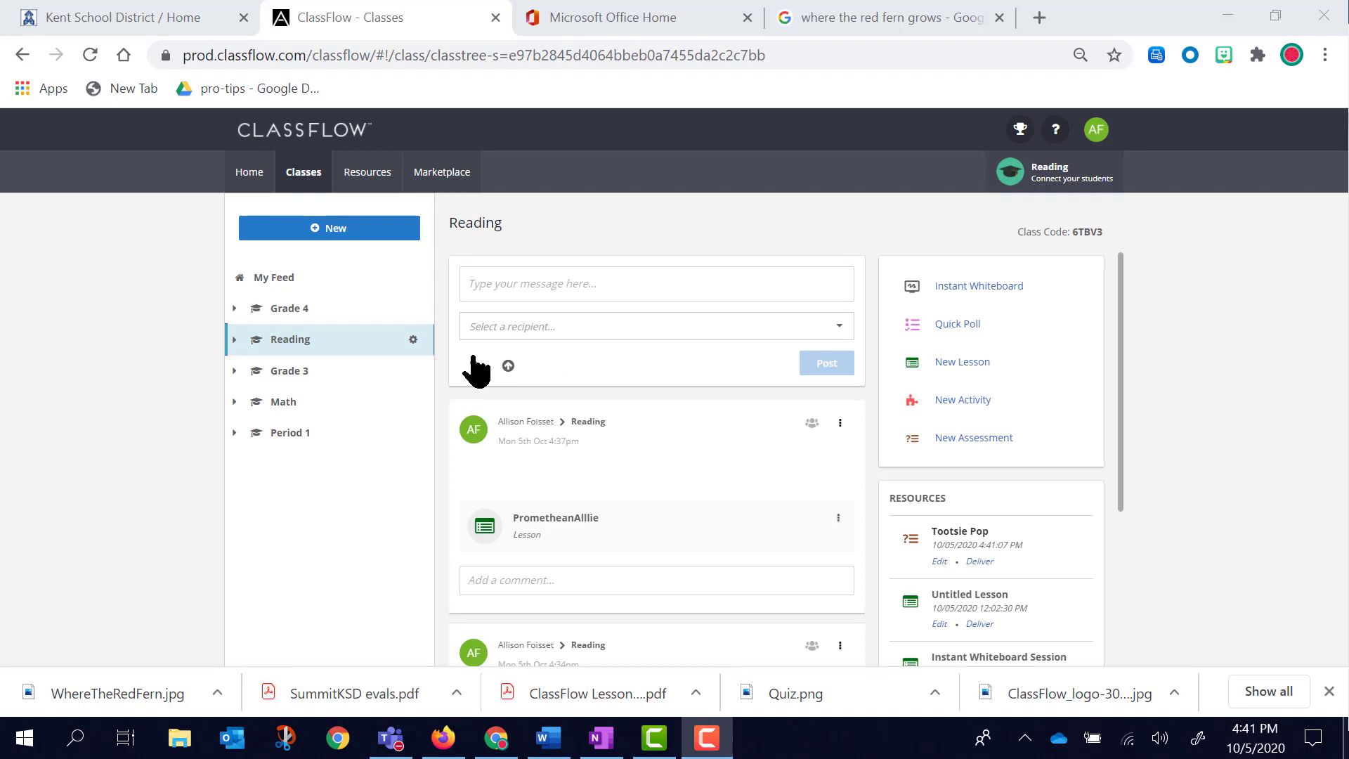
click(513, 292)
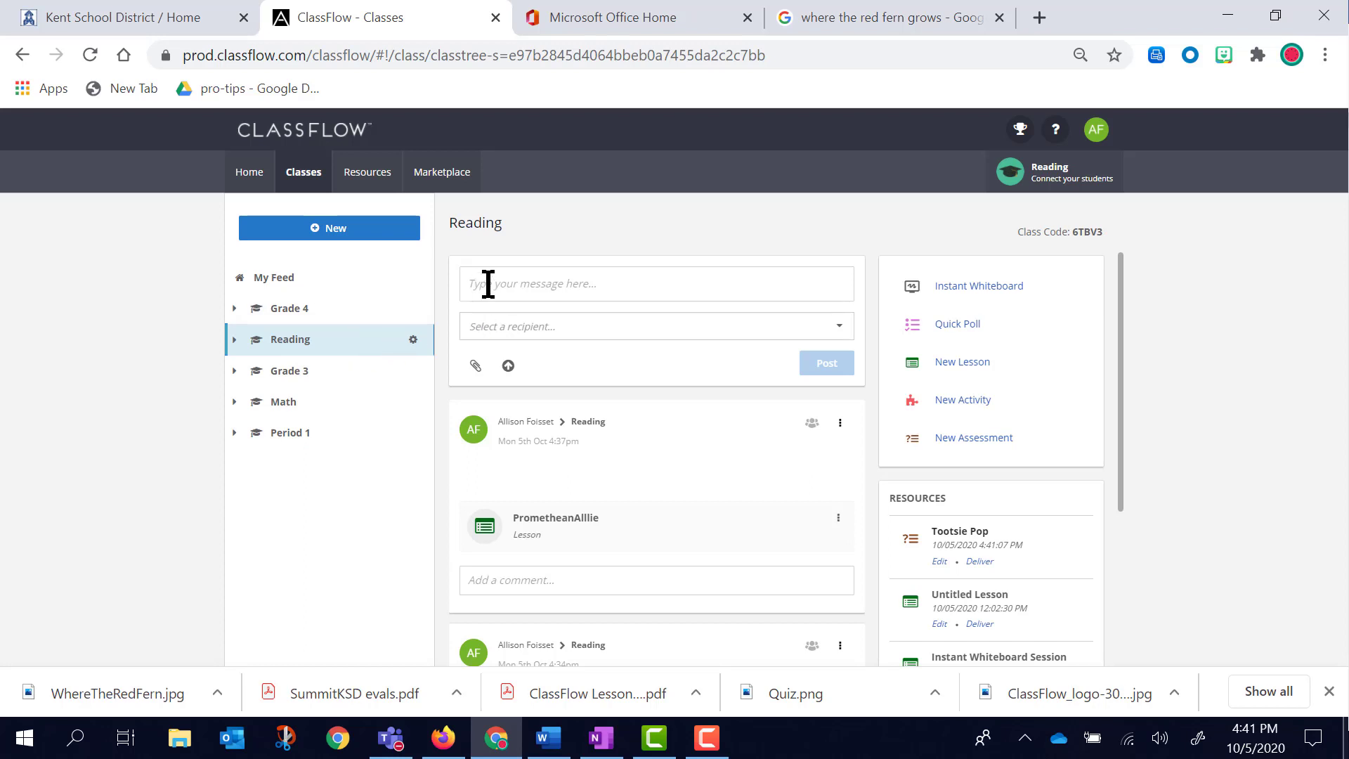
click(487, 283)
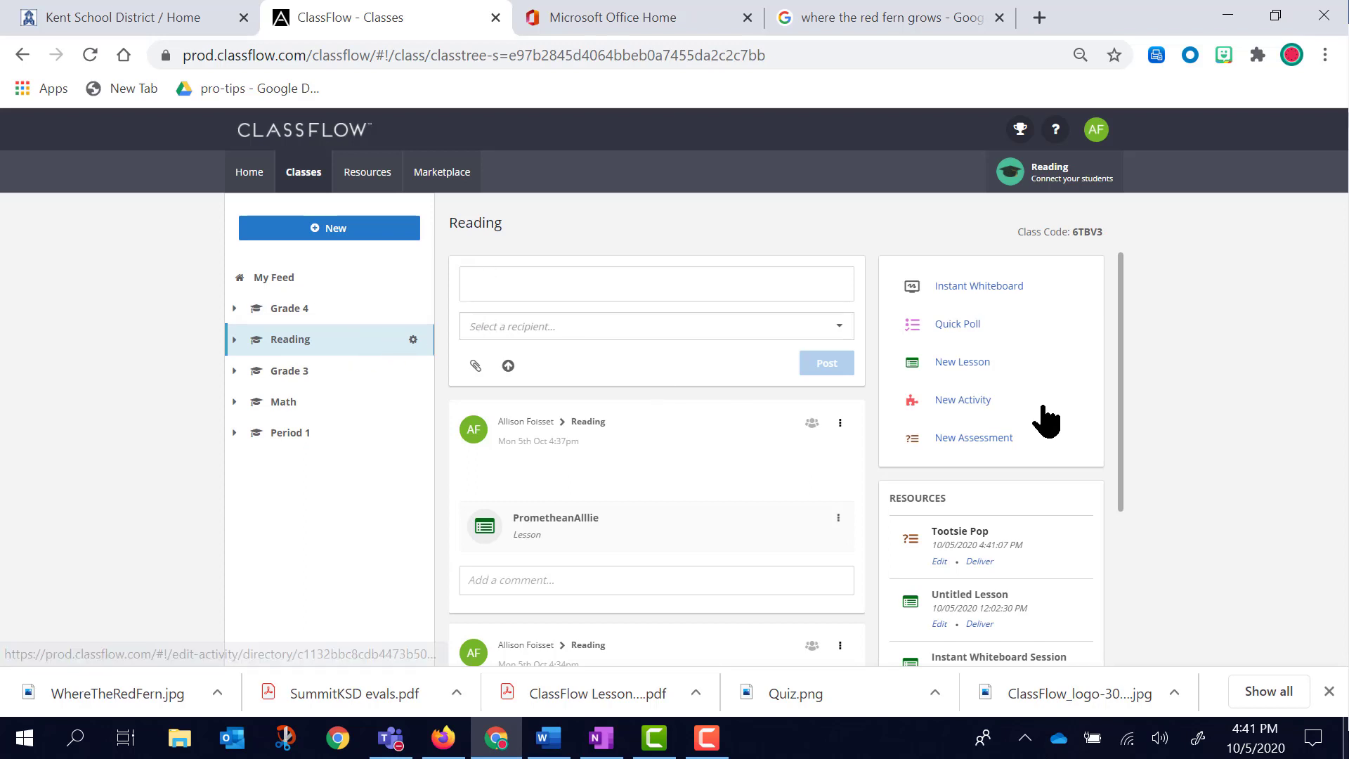
Step: Write the post message "Practice this activity as many times as you would like before Wednesday" and address it to the Reading class
text(Practi)
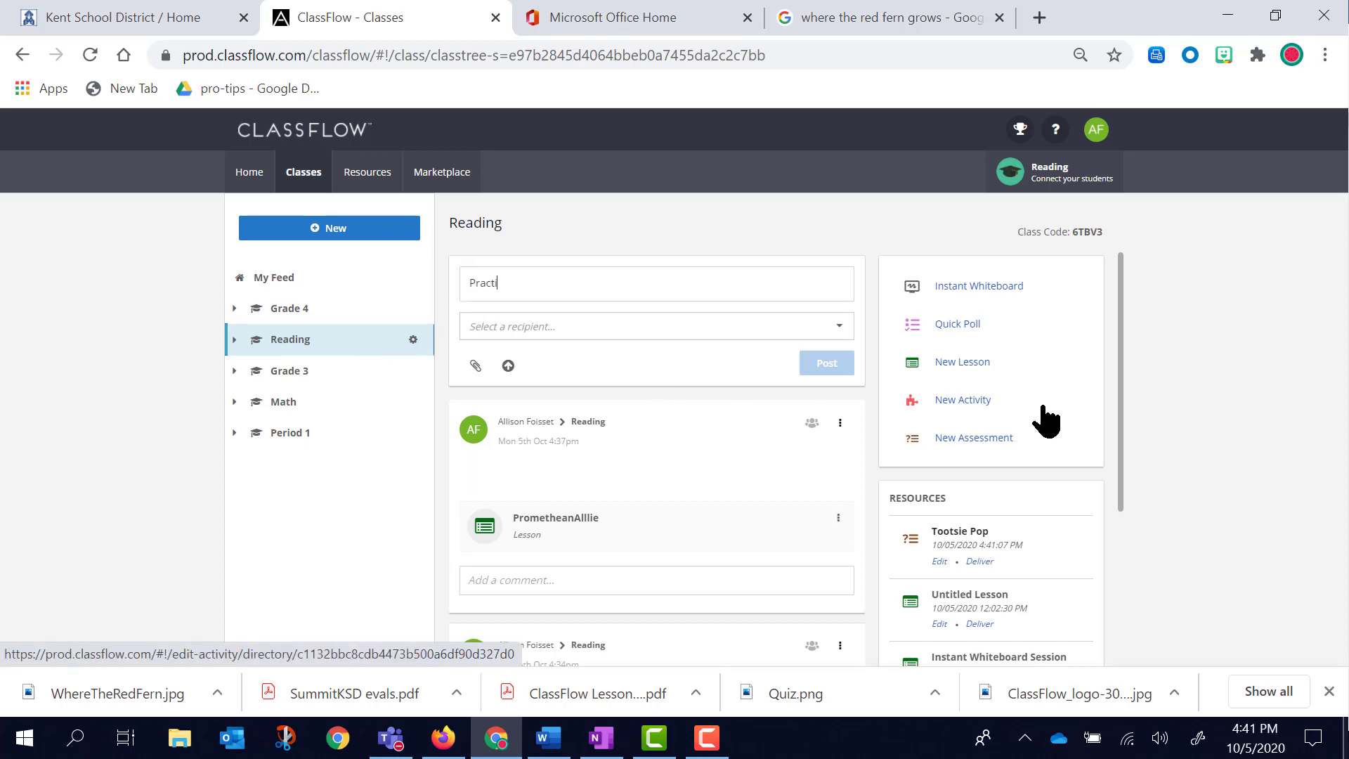
text(ce this activityu)
key(BackSpace)
text(as many times as you )
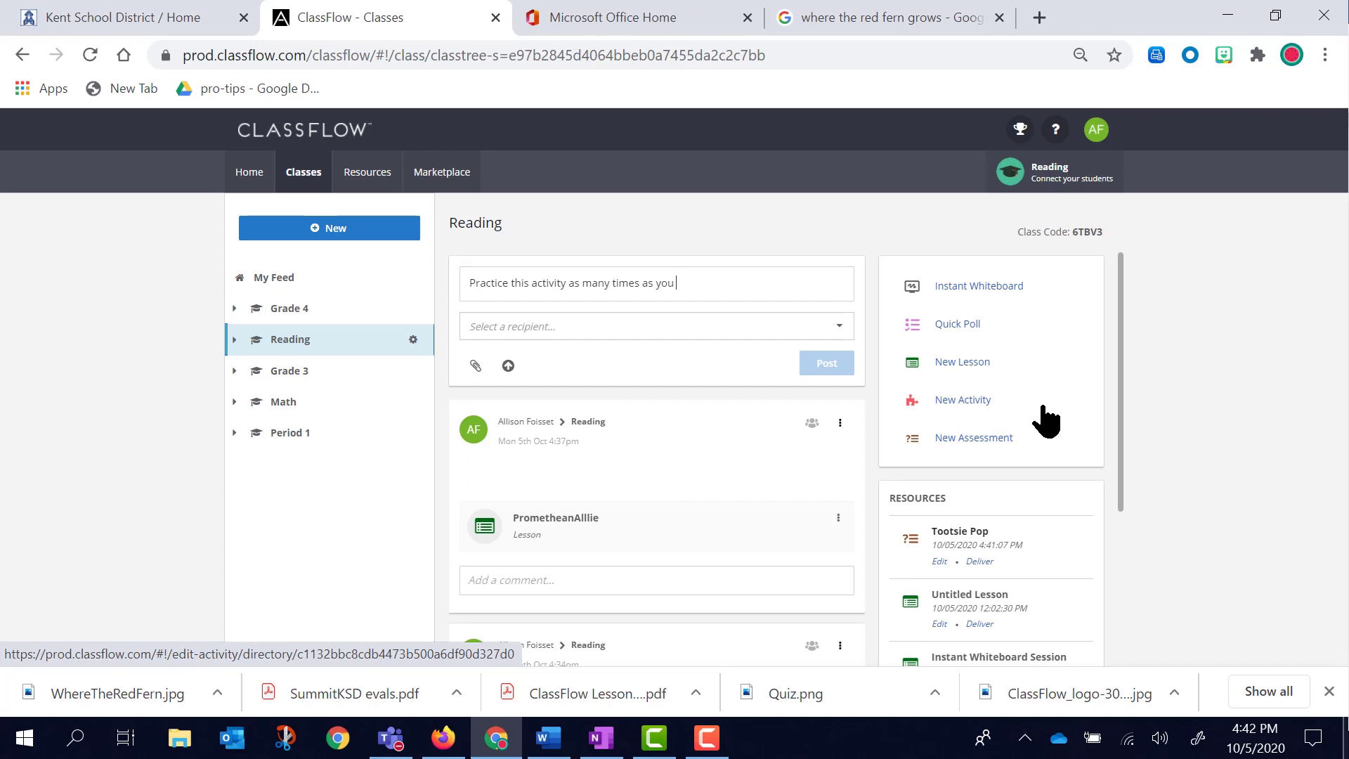
text(would like before Wednesday)
click(706, 324)
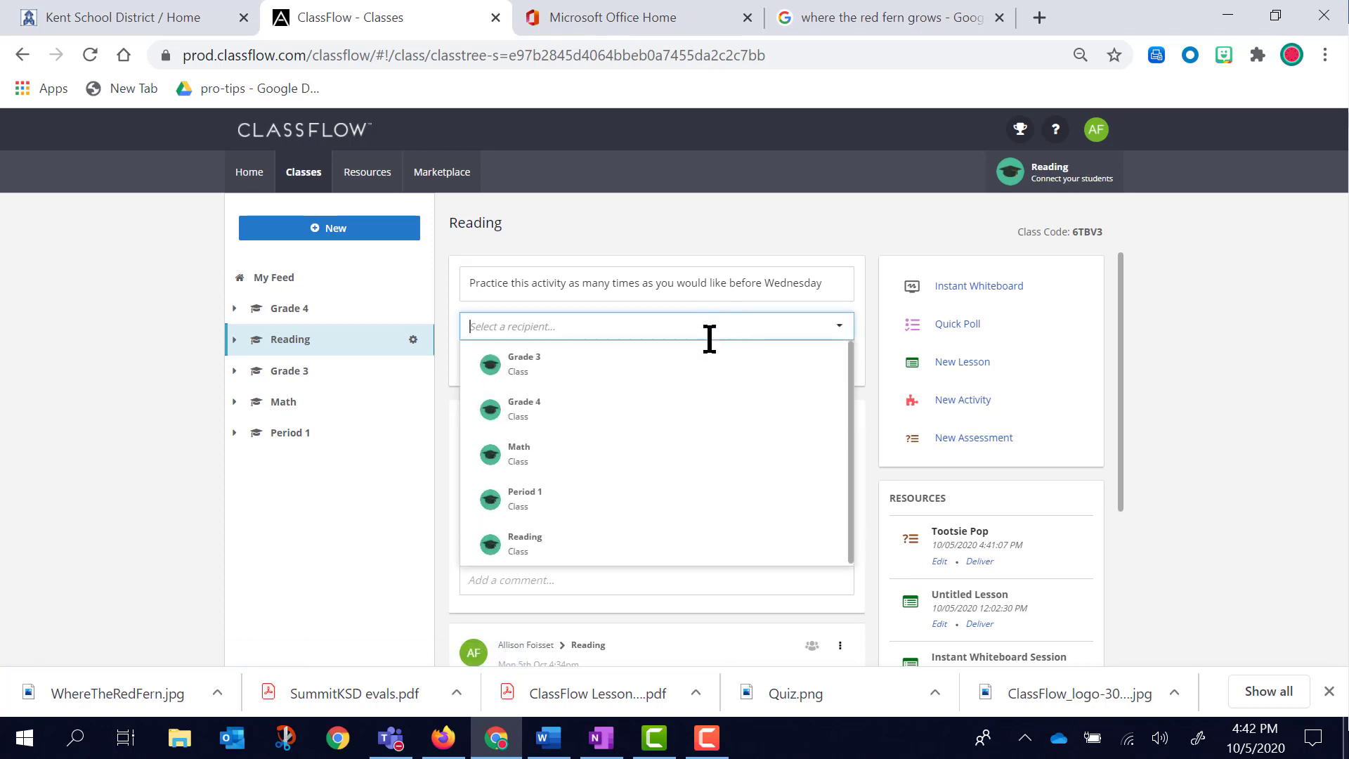
click(563, 541)
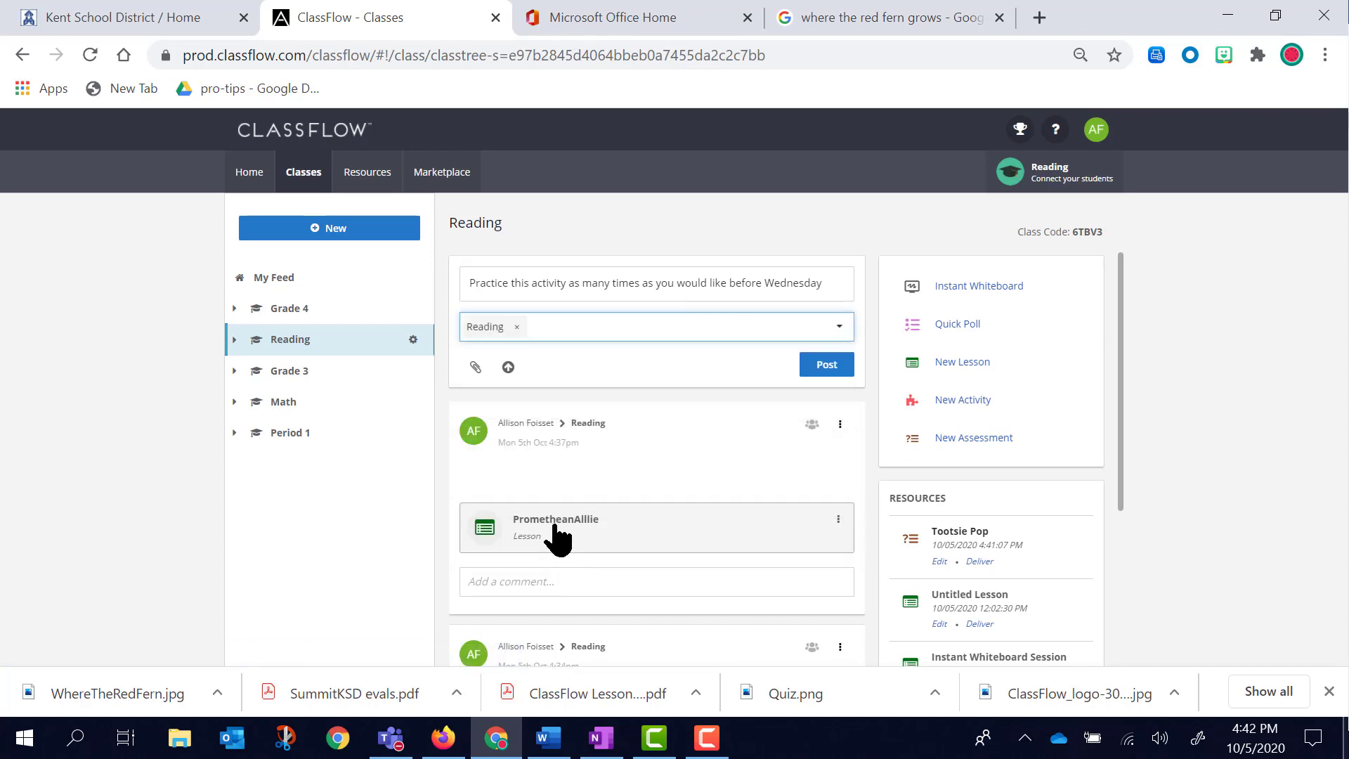
Step: Attach the AppleLabel activity from the resources to the message and publish the post
click(475, 367)
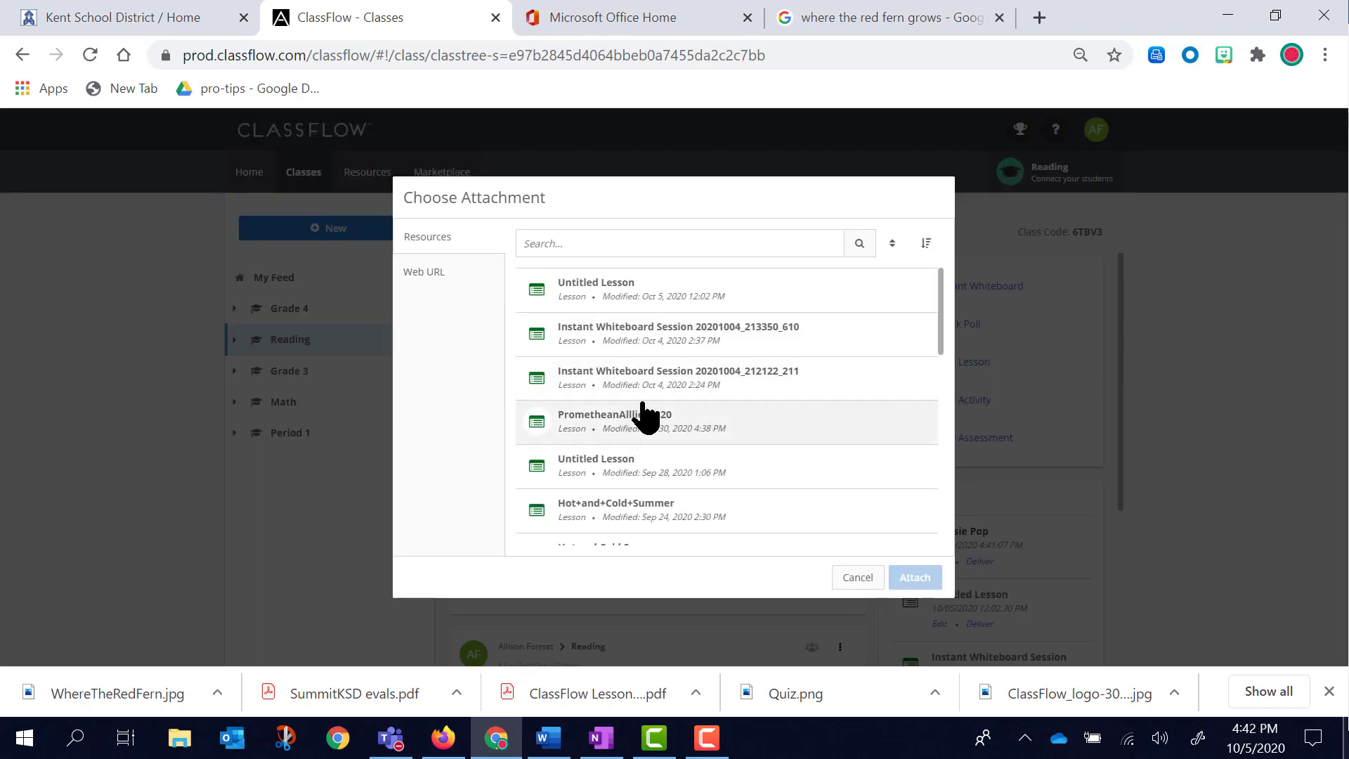
scroll(656, 393, down, 2)
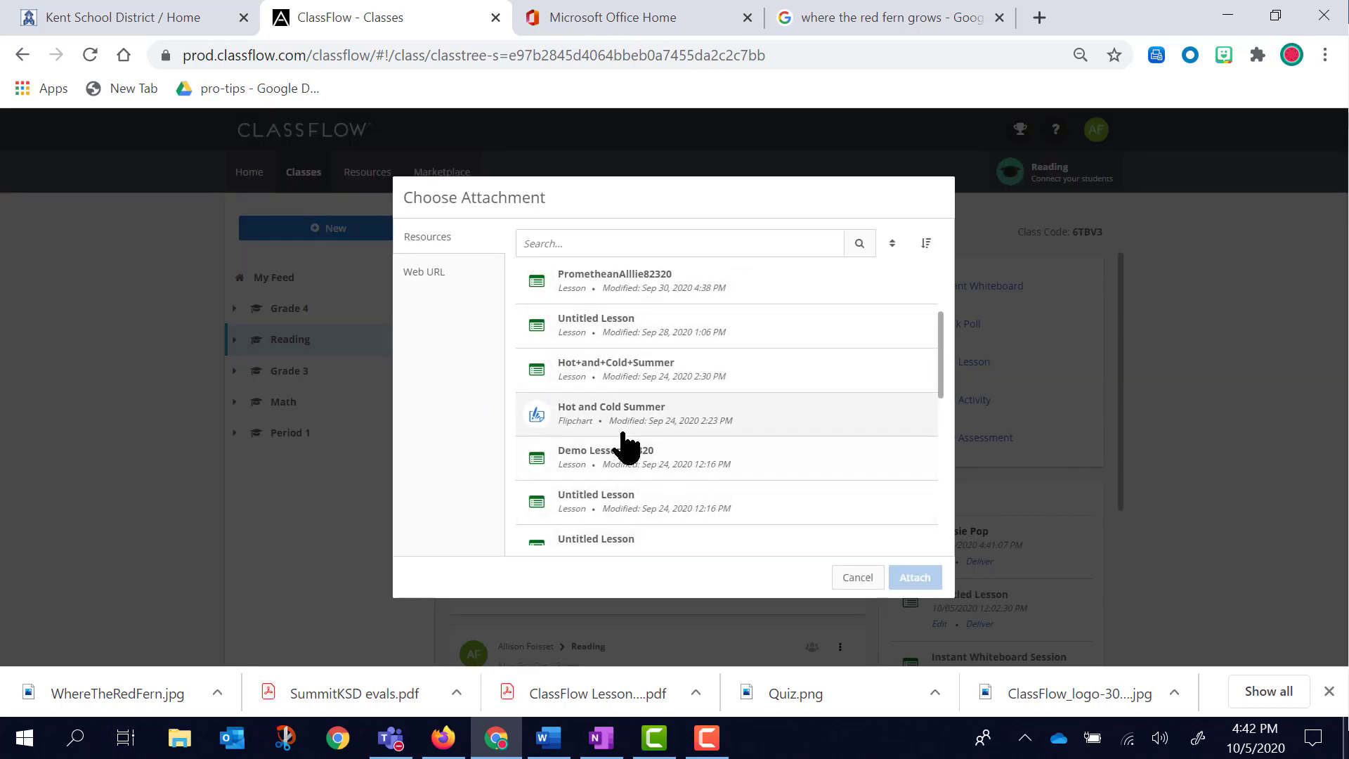
scroll(627, 450, down, 6)
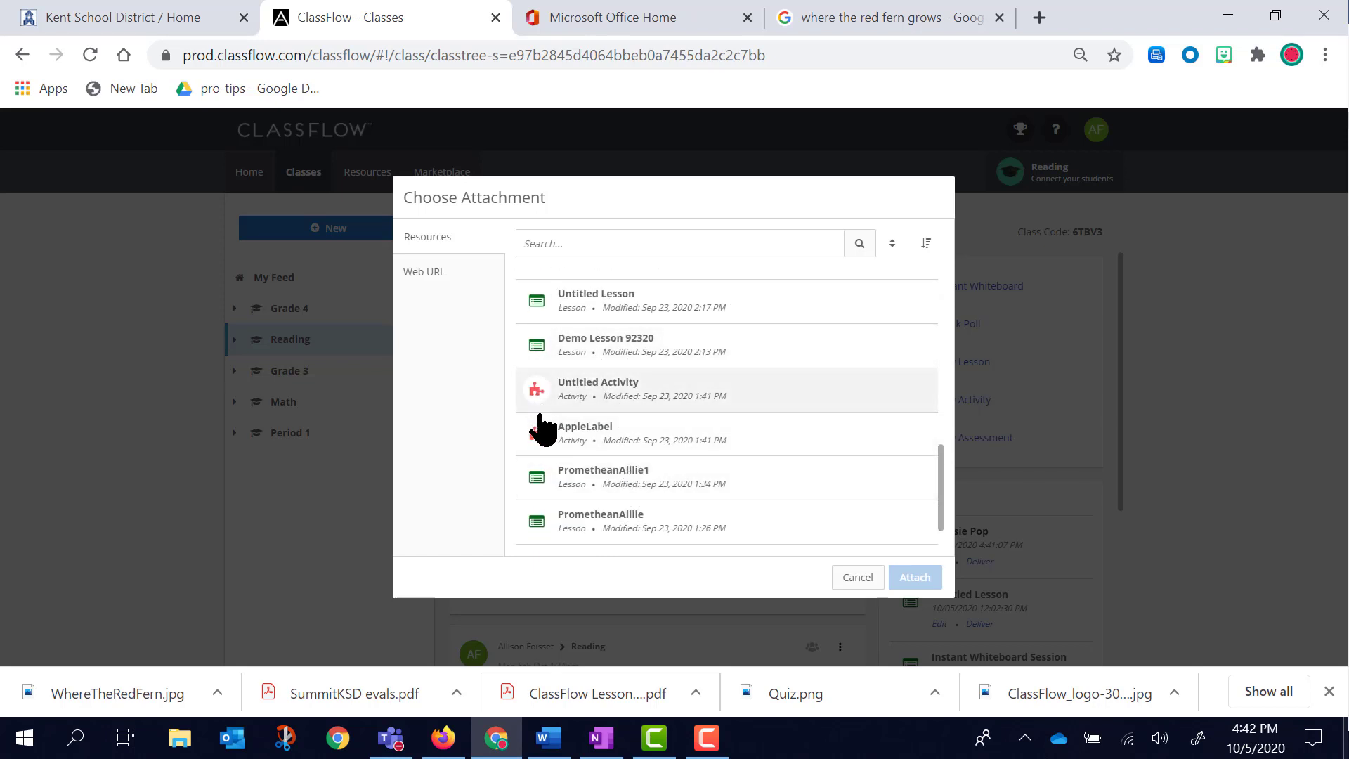
click(590, 432)
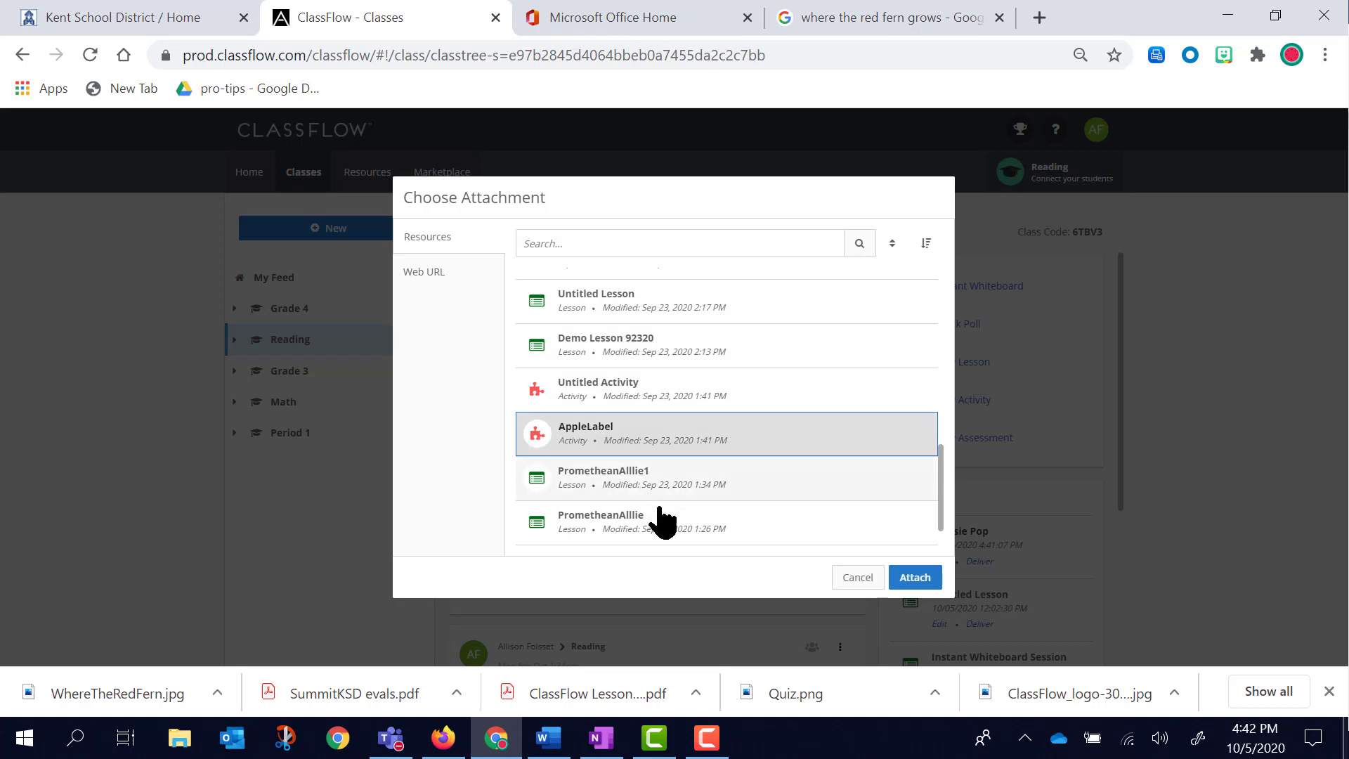
click(915, 576)
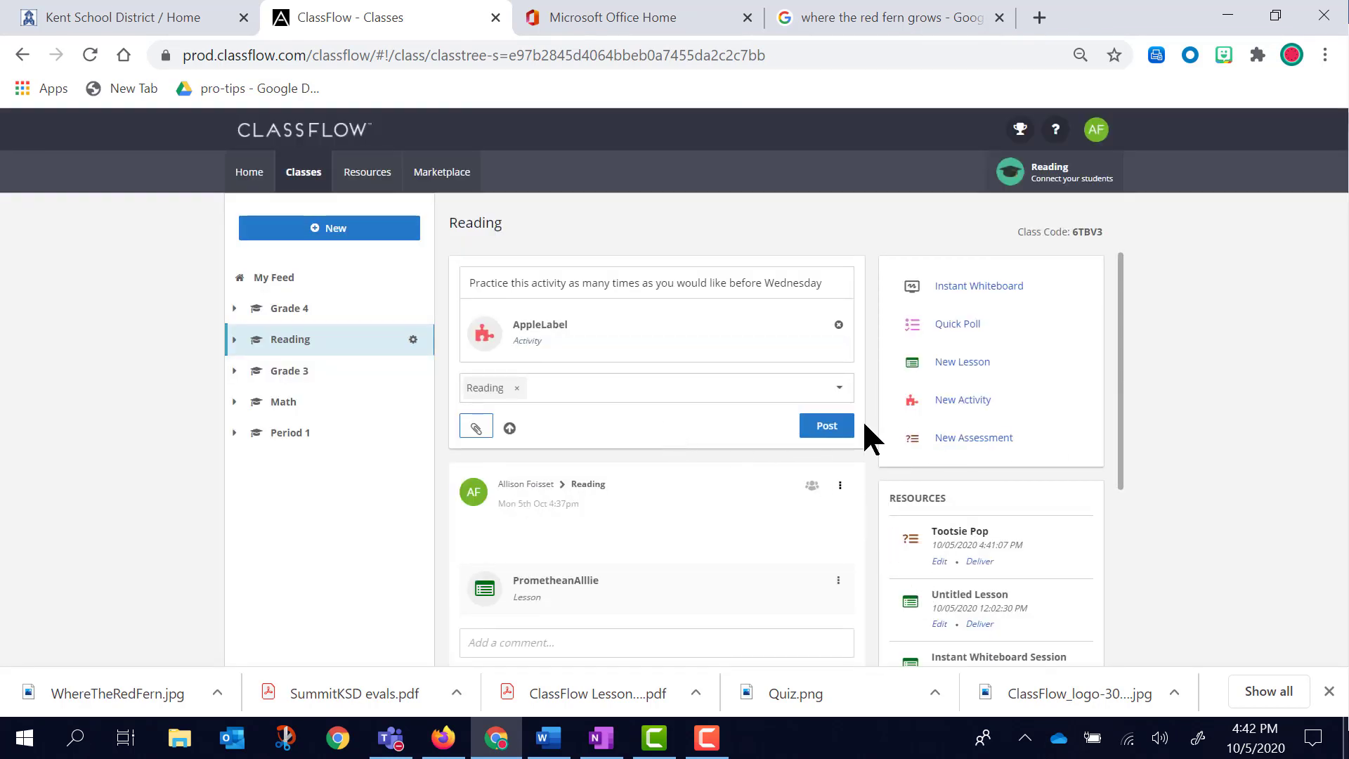
click(834, 426)
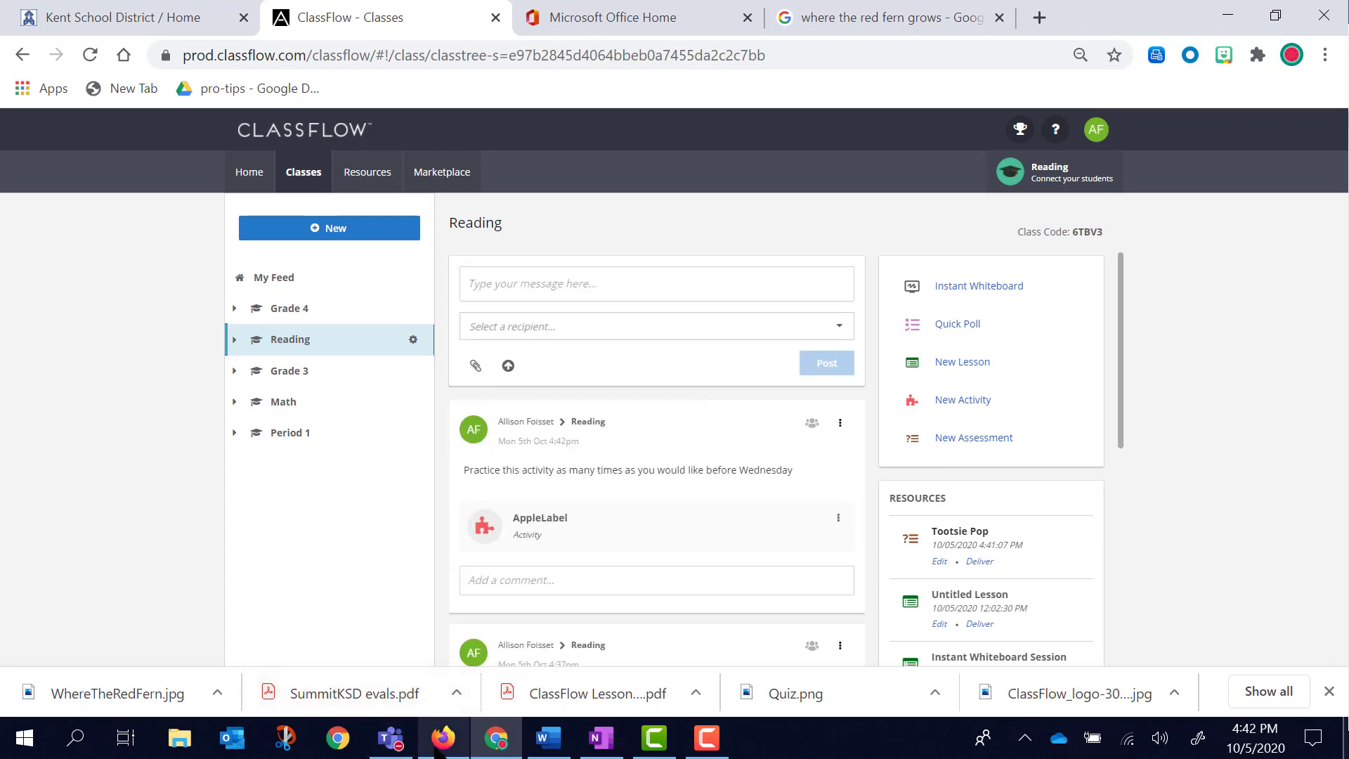
Step: Switch to the student account in Firefox and reload the Reading feed by way of My Feed to see the activity post
click(442, 738)
click(170, 283)
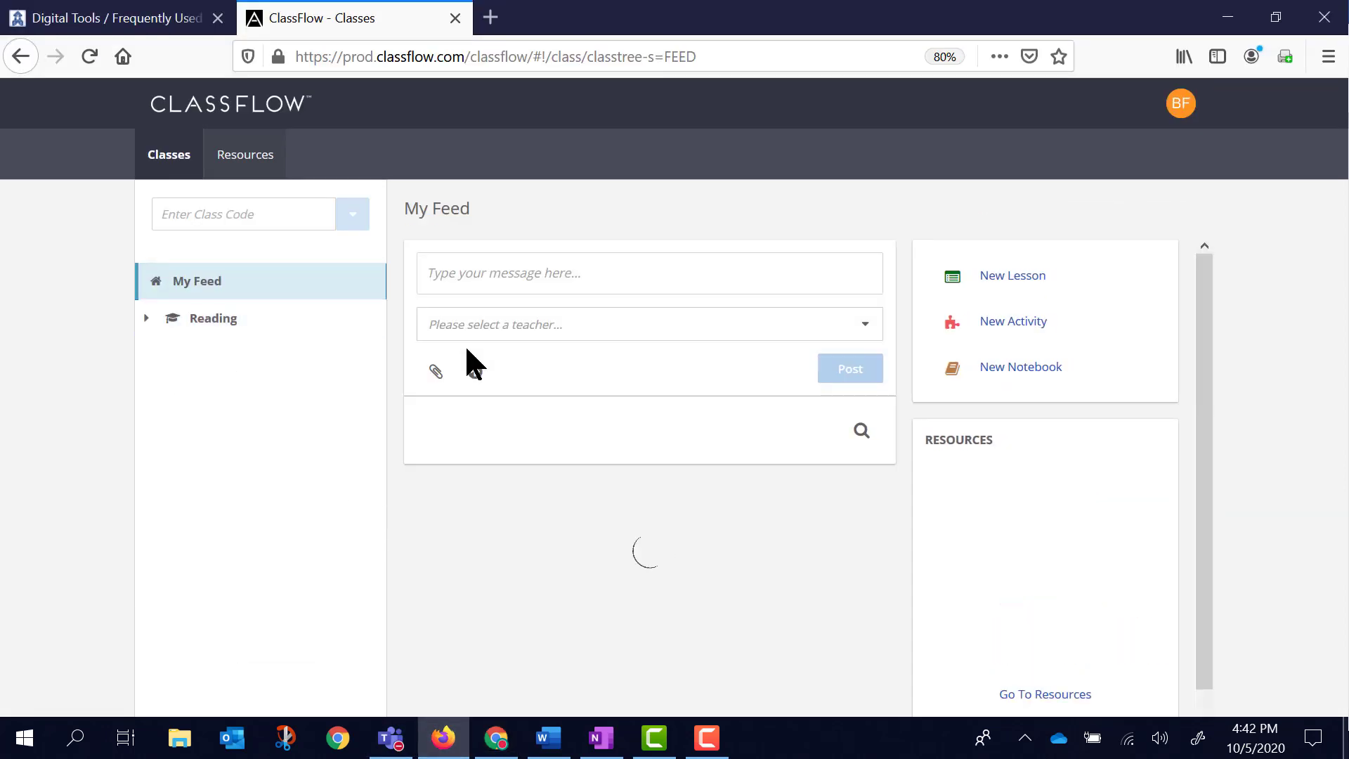
click(215, 320)
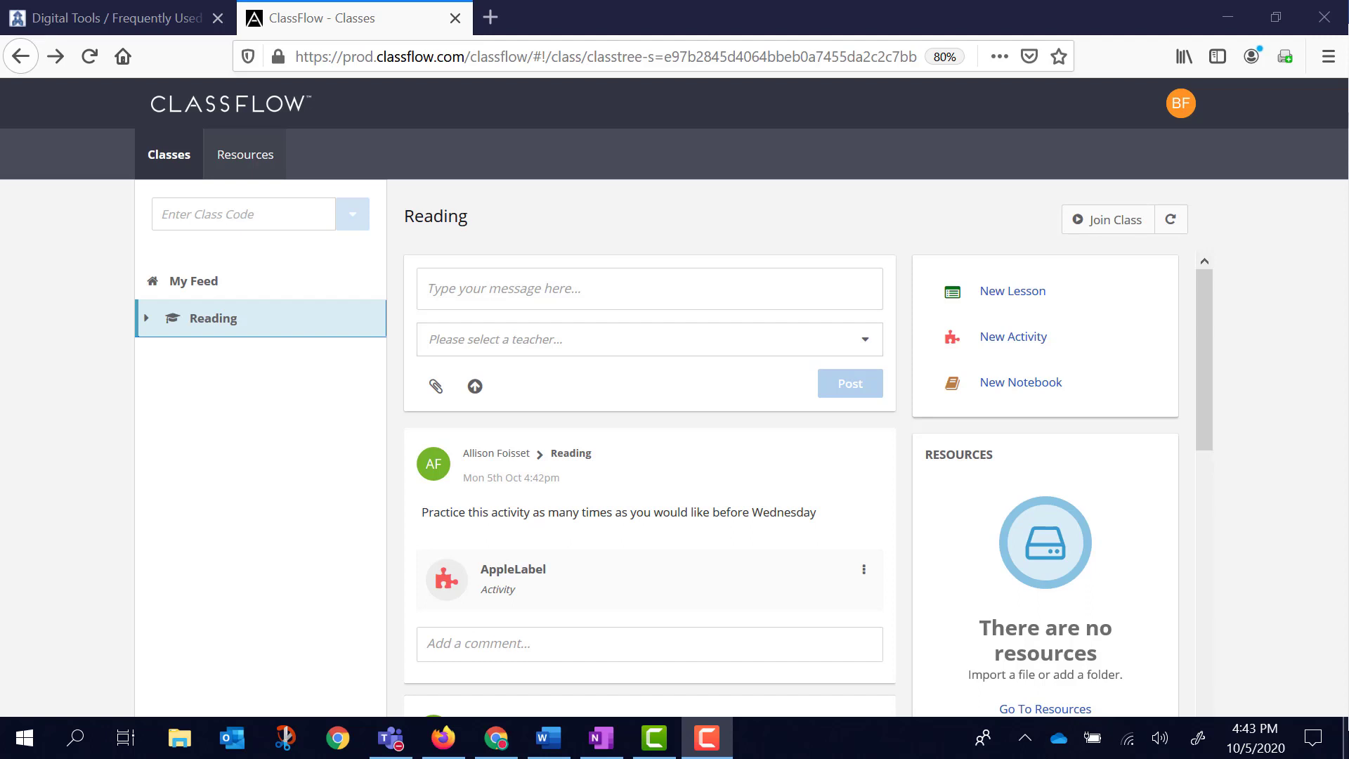
Step: Play the AppleLabel activity from the Reading post as the student, matching Spiral Notebook to the green notebook's dot, and close it
click(500, 583)
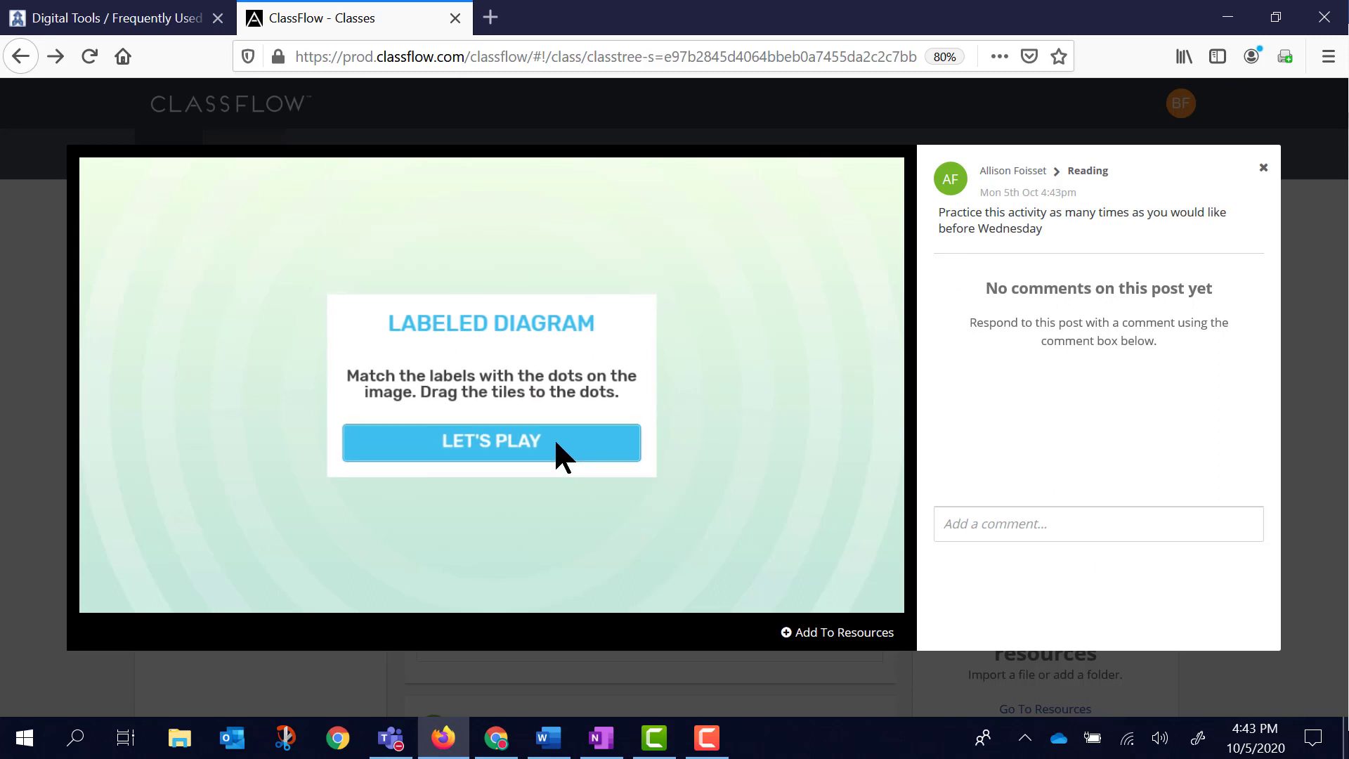
click(557, 443)
mouse_move(207, 183)
mouse_down()
mouse_move(458, 218)
mouse_move(693, 483)
mouse_move(636, 424)
mouse_up()
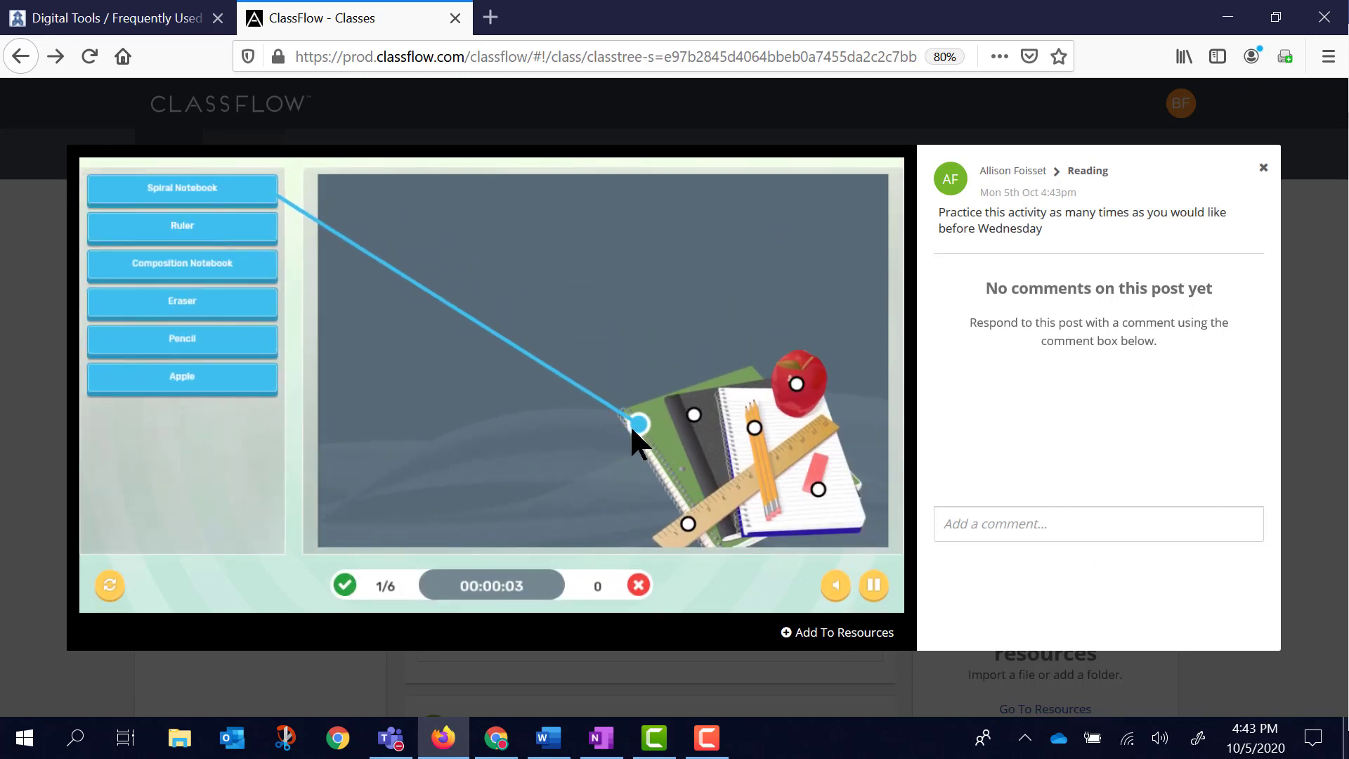
click(1265, 171)
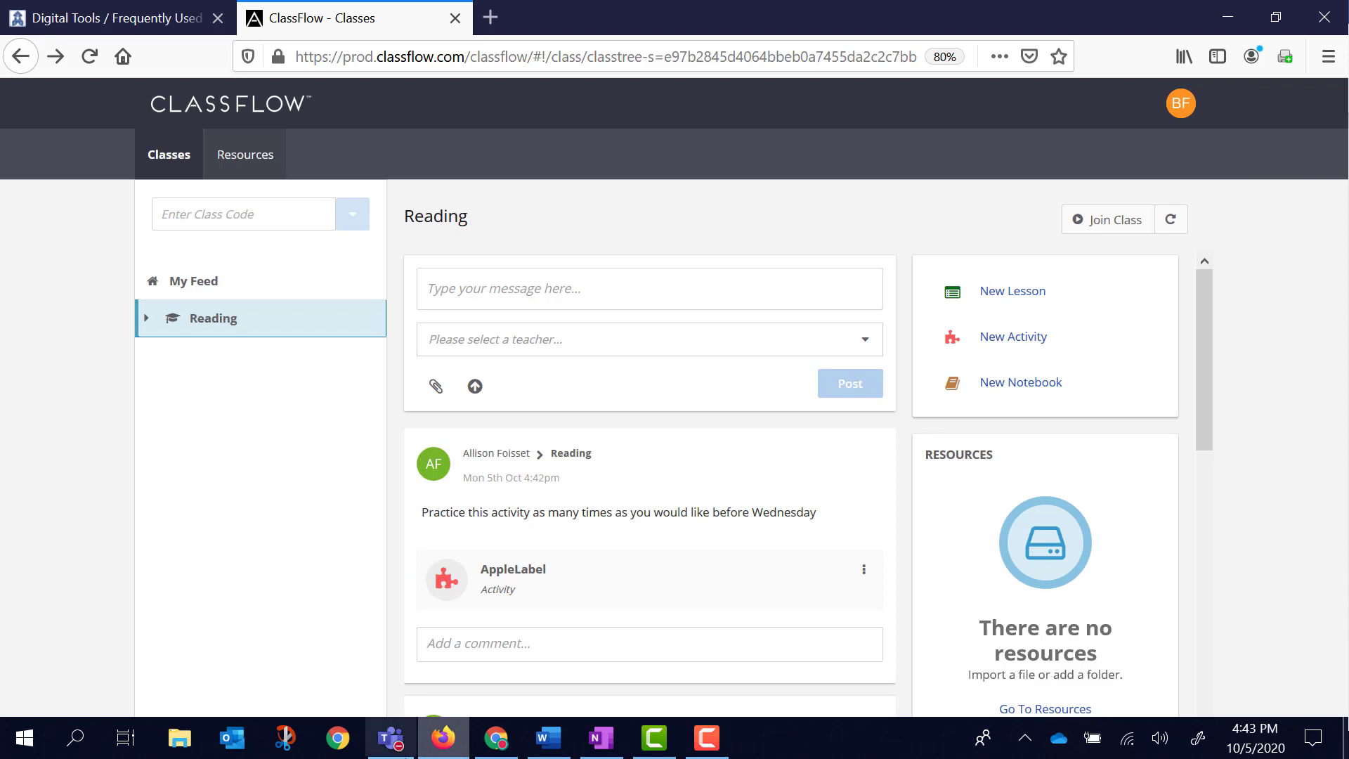
Step: Switch back to the teacher account in Chrome and look over the Reading feed with the AppleLabel post
mouse_move(555, 741)
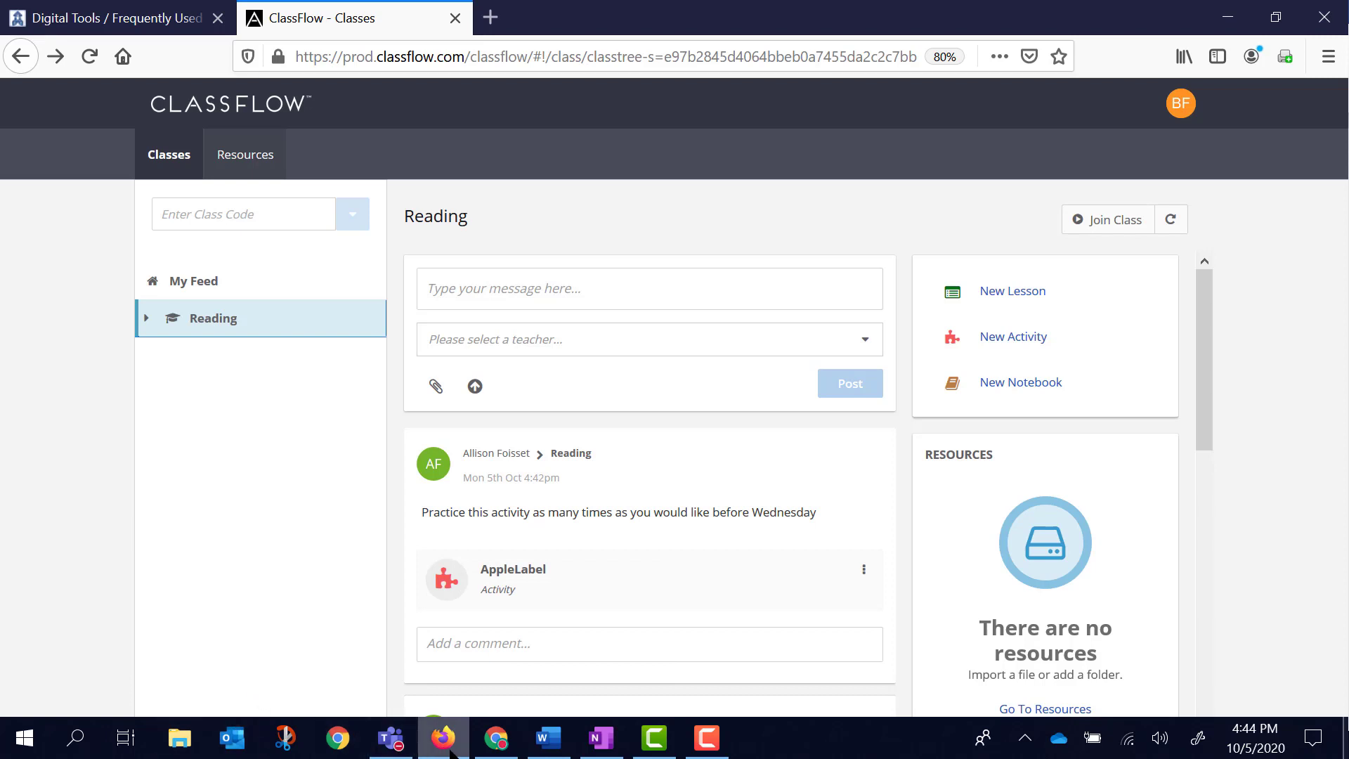
click(494, 741)
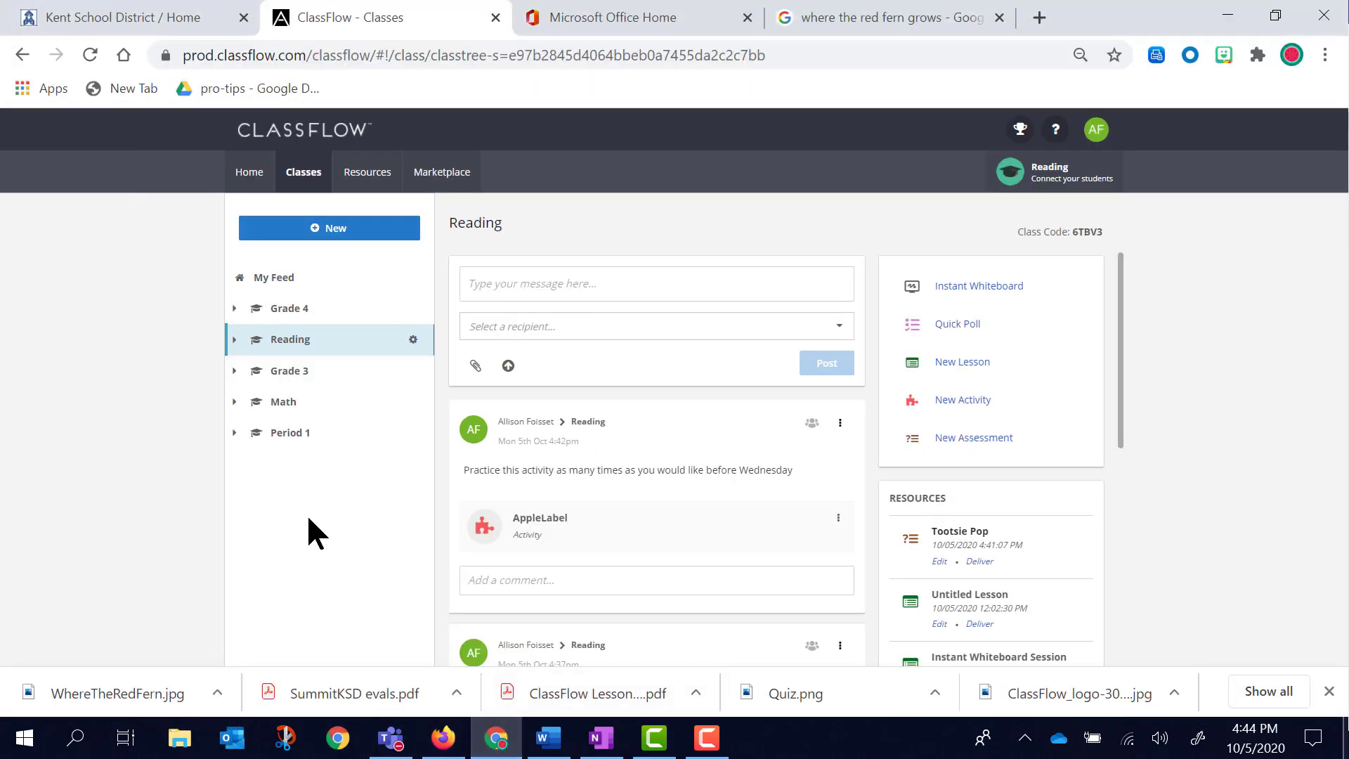
scroll(668, 529, down, 2)
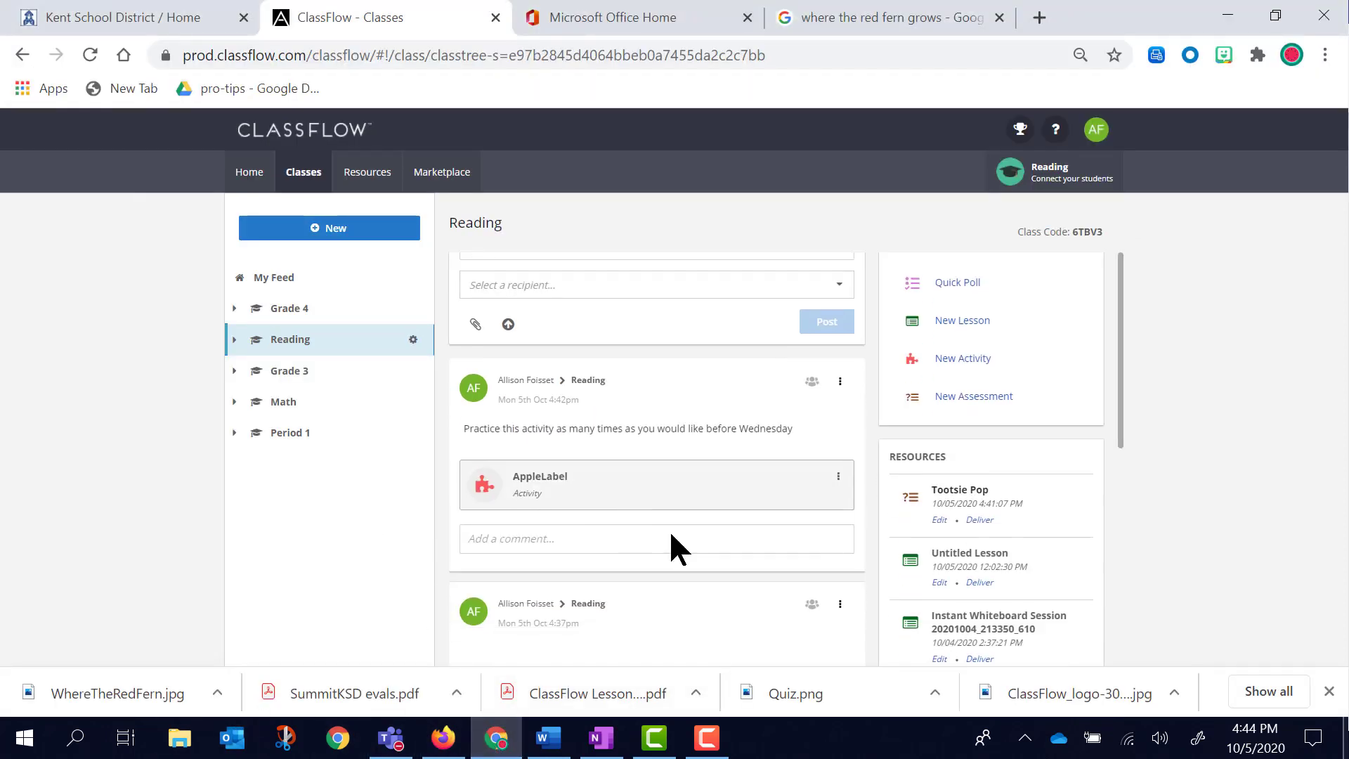
scroll(1092, 516, up, 2)
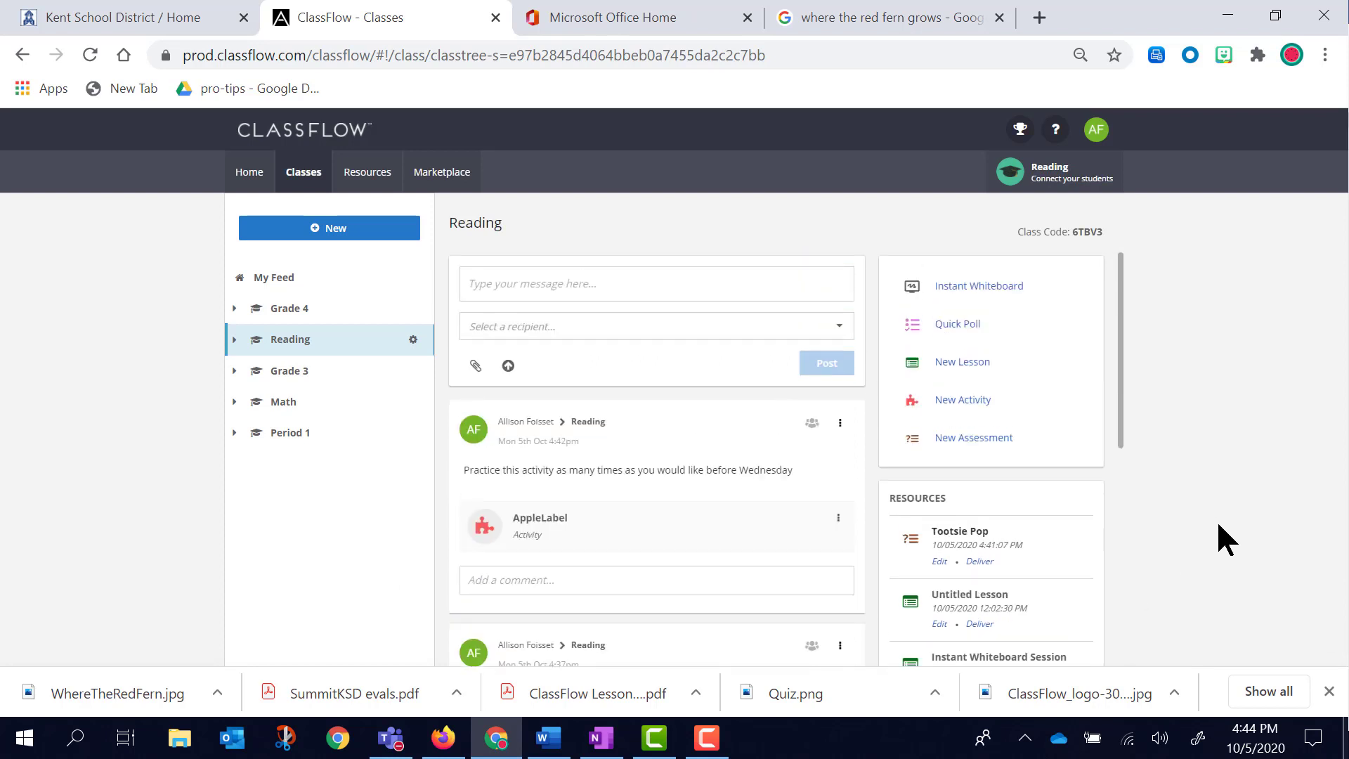